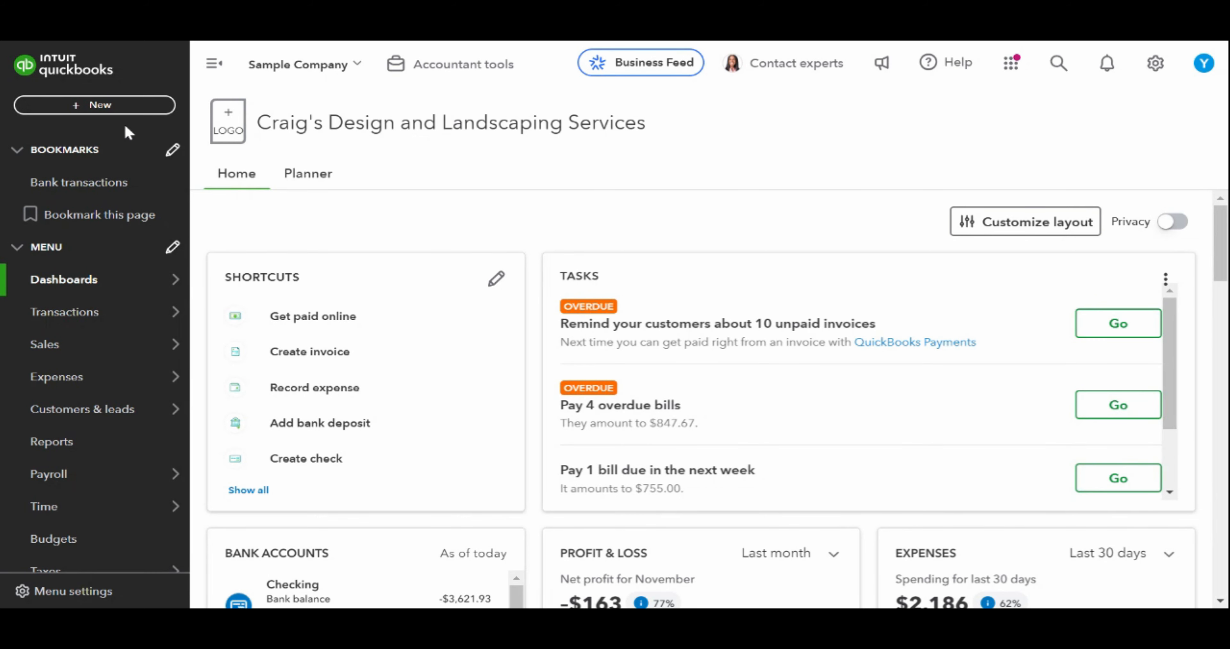
# Start a new received customer payment and choose Bill's Windsurf Shop as the customer.
pyautogui.click(110, 109)
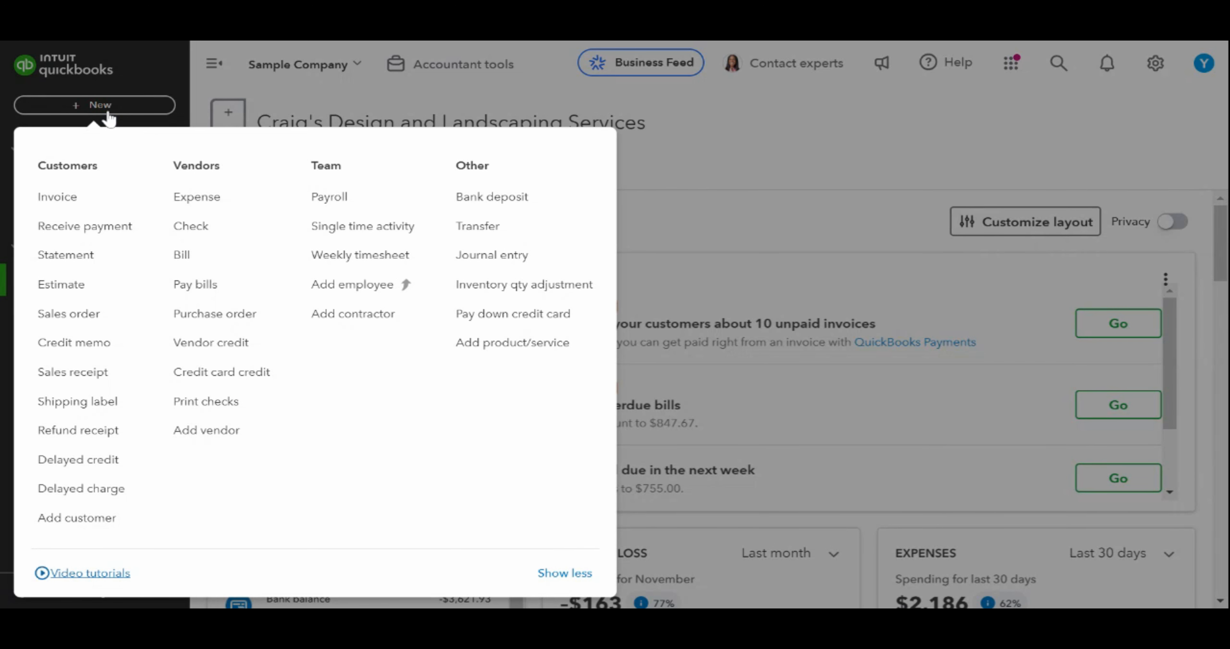
pyautogui.click(120, 228)
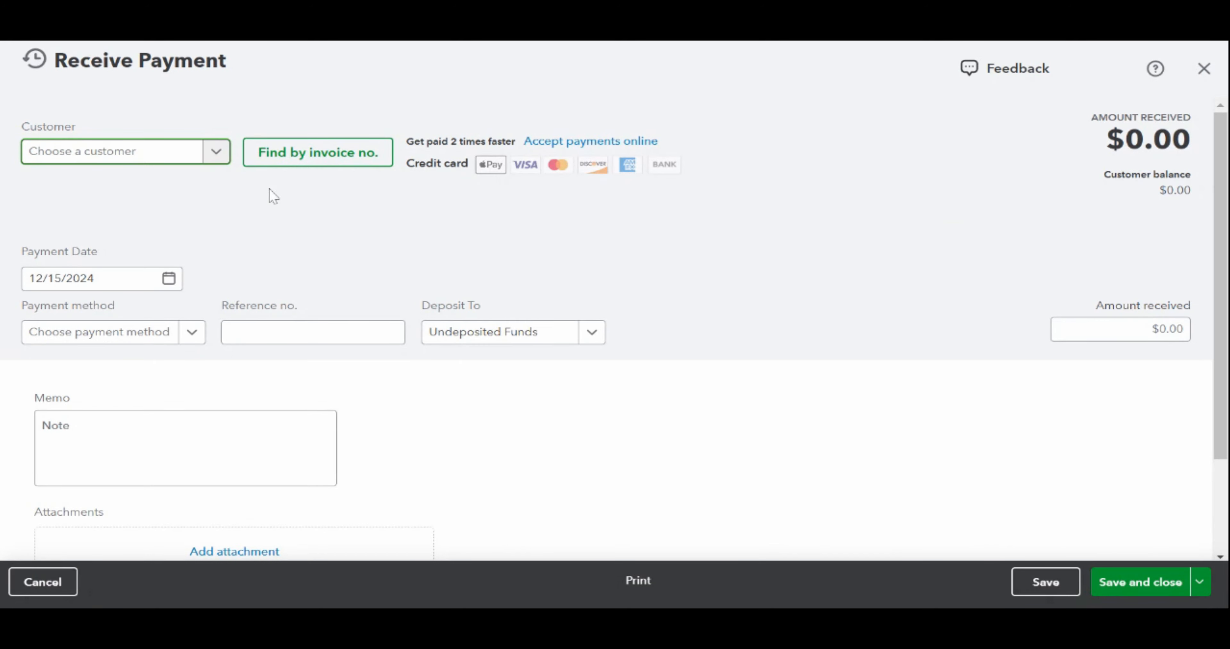
pyautogui.click(216, 153)
pyautogui.click(205, 242)
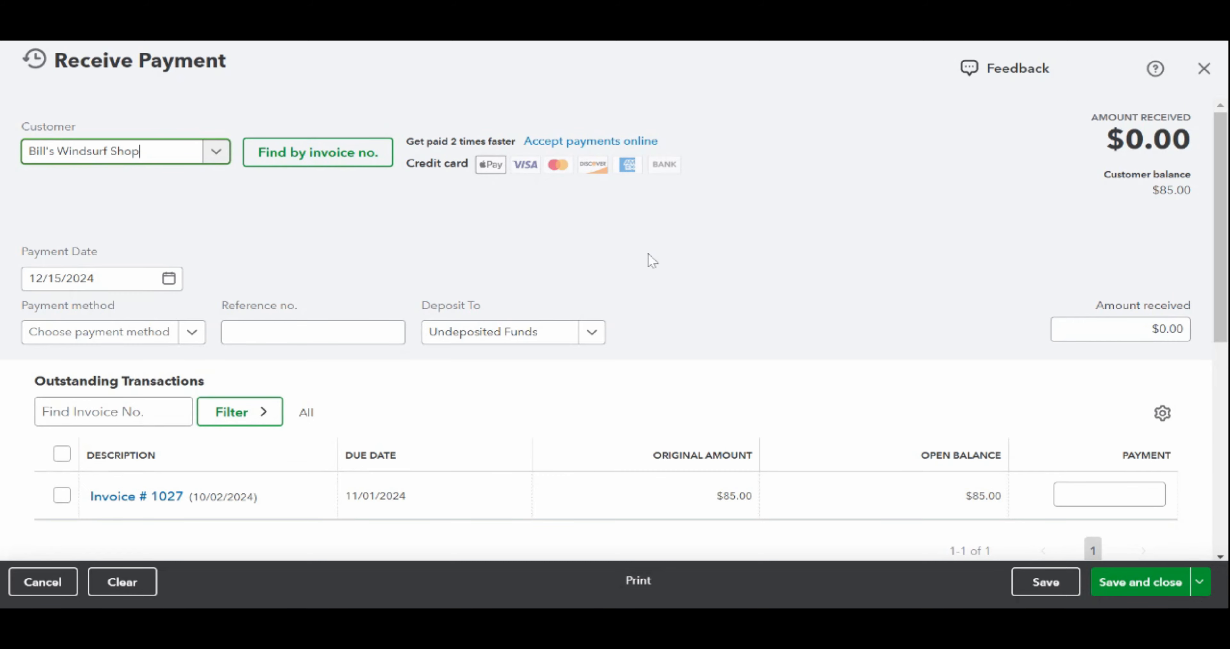
# Set the payment method to Check and keep Undeposited Funds as the deposit account.
pyautogui.click(204, 334)
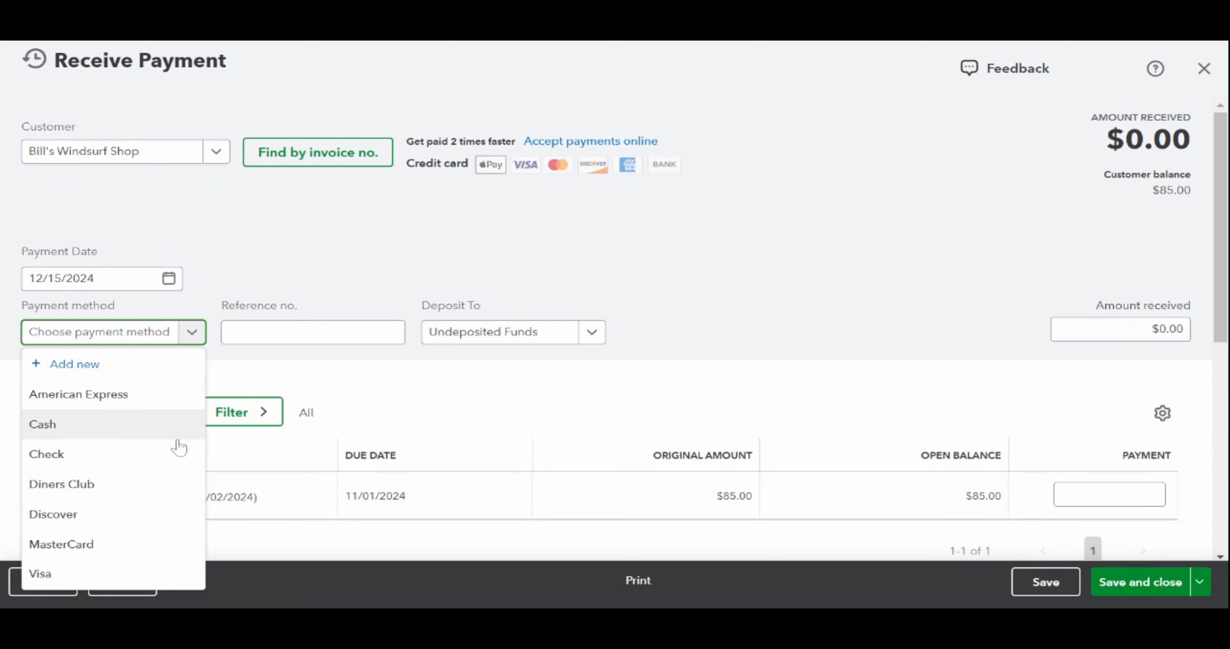
pyautogui.click(177, 453)
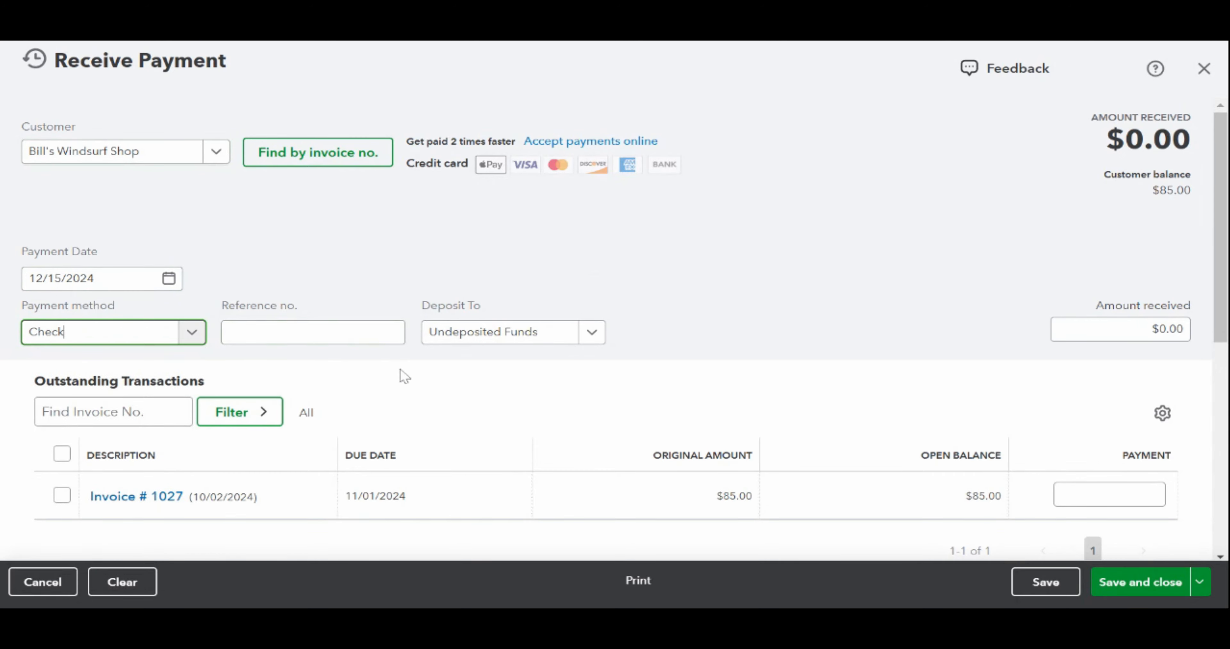
pyautogui.click(591, 334)
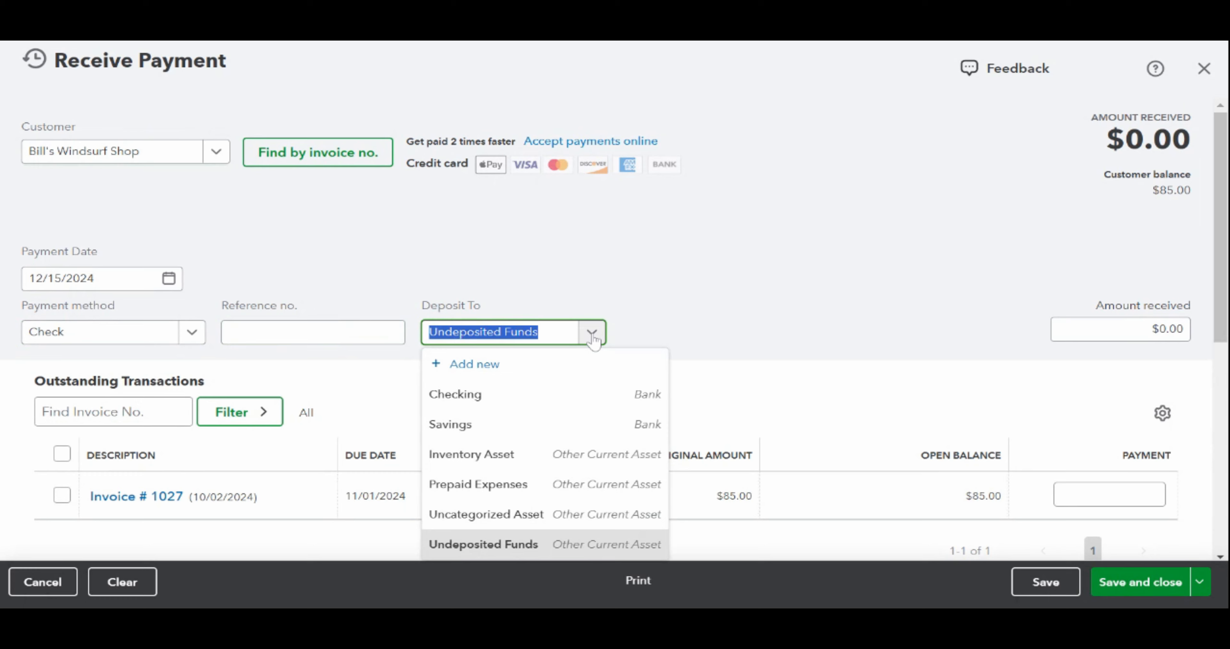
pyautogui.click(593, 335)
pyautogui.click(628, 323)
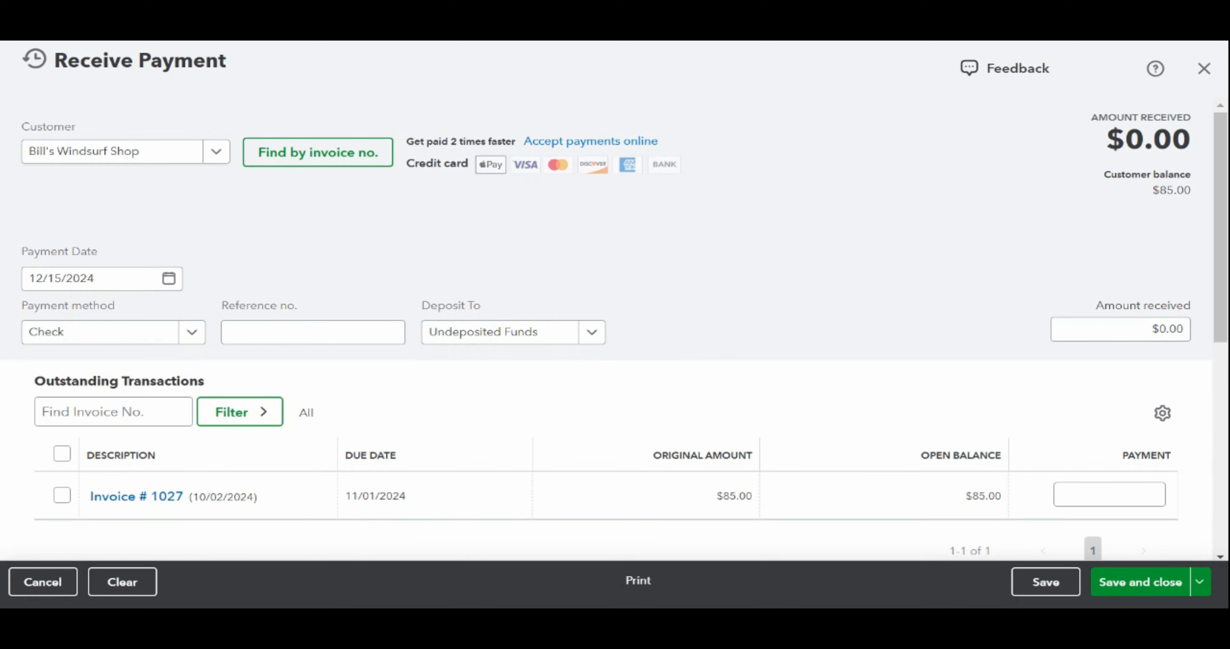
# Apply the $85.00 payment to the outstanding invoice dated 10/02/2024, then save and close the payment.
pyautogui.click(62, 496)
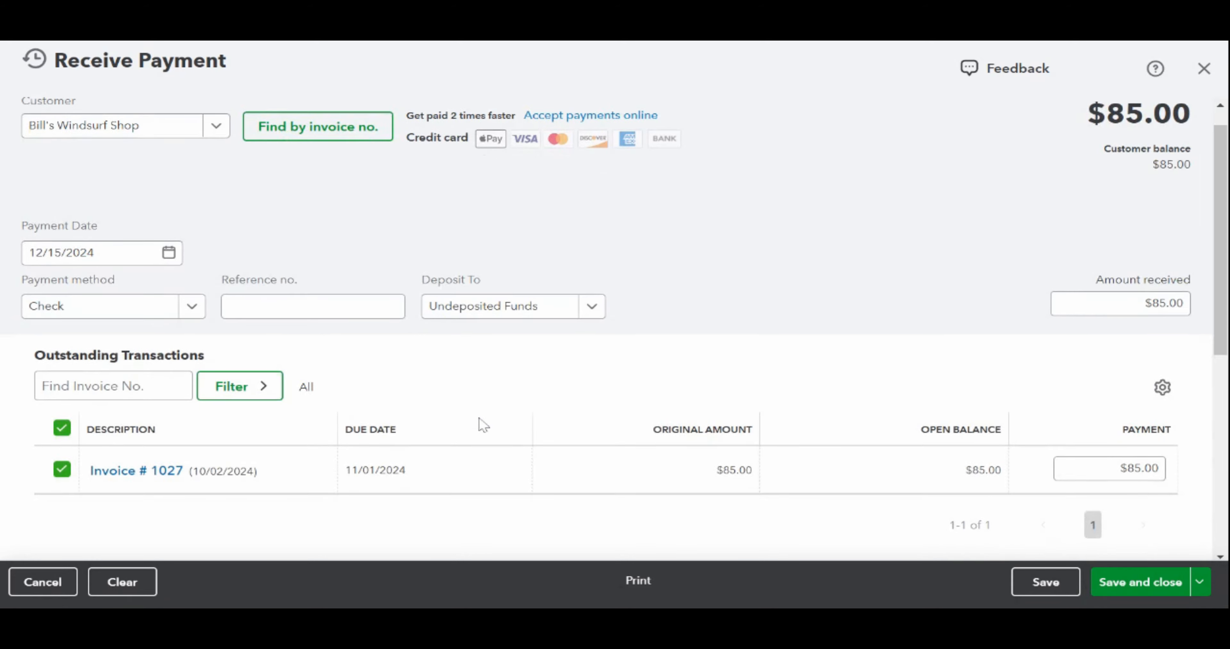
pyautogui.scroll(-4, 479, 424)
pyautogui.scroll(-2, 480, 425)
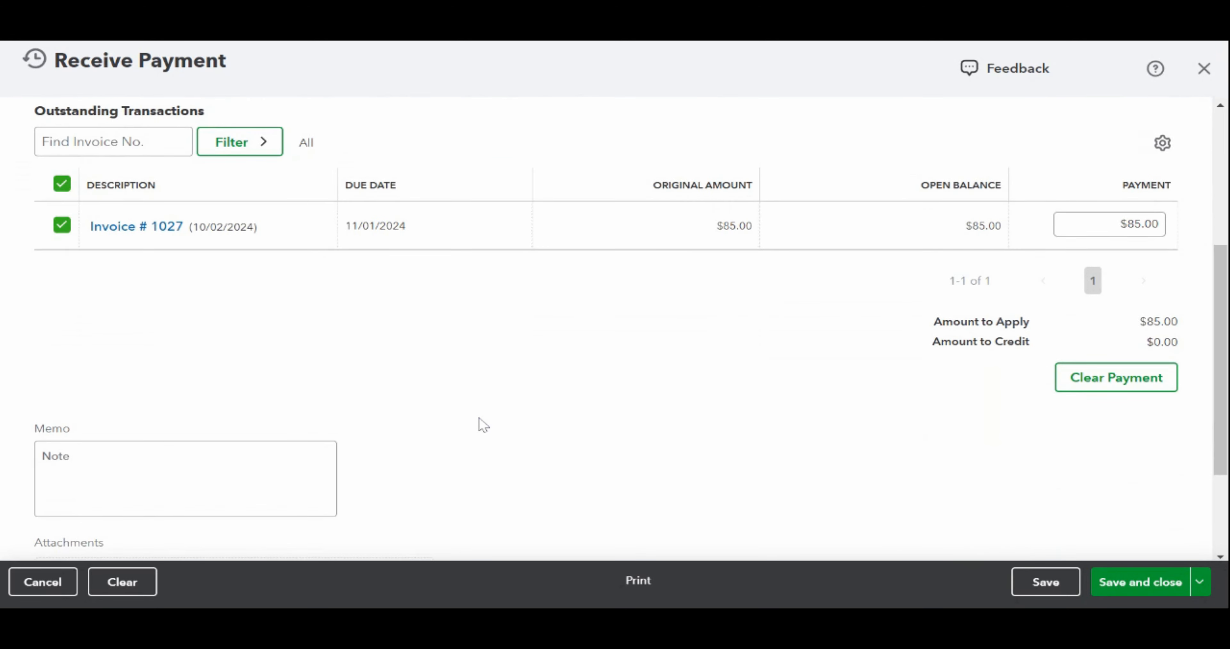
pyautogui.scroll(-3, 482, 423)
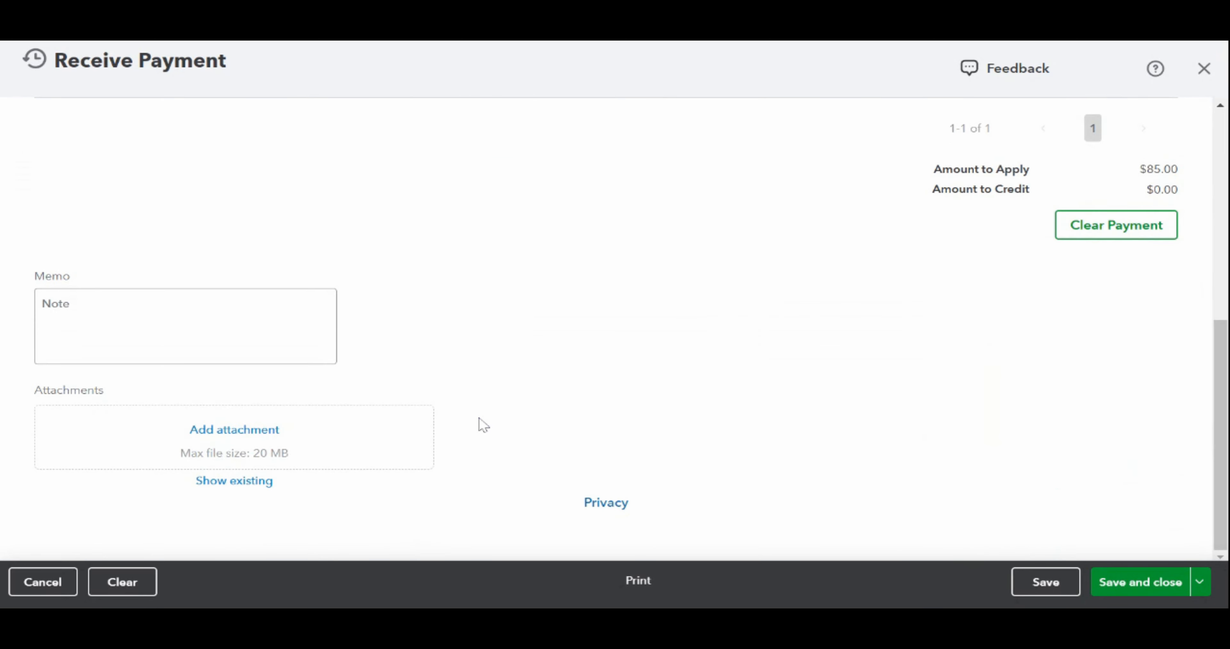
pyautogui.scroll(2, 483, 424)
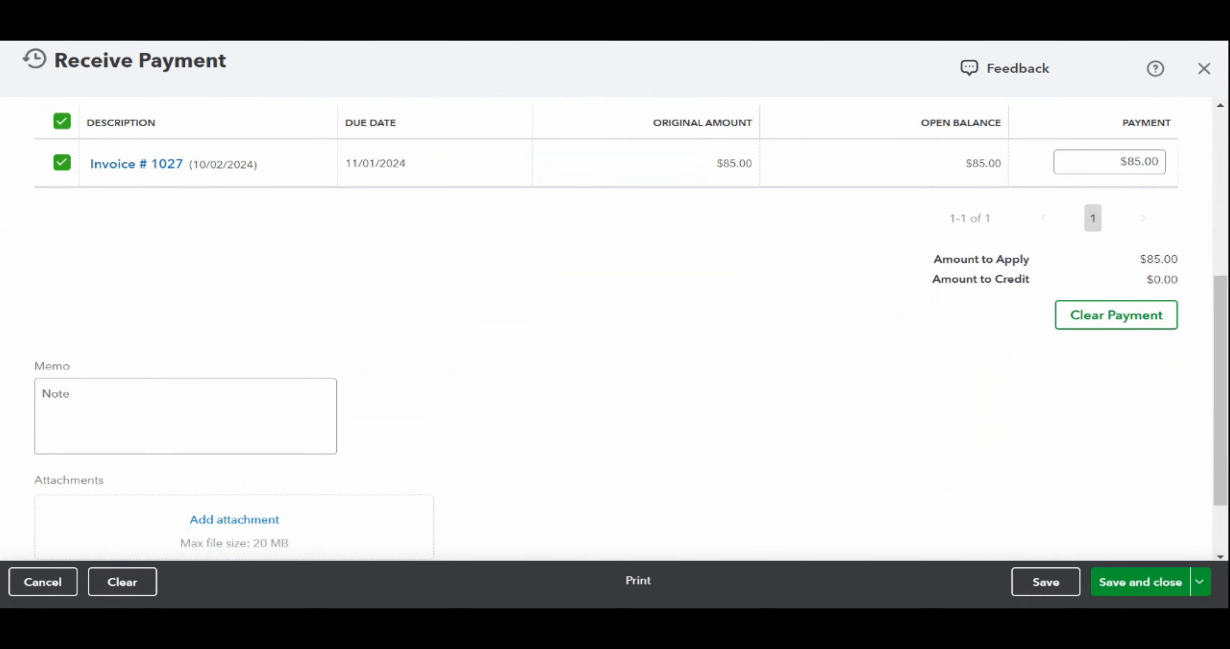
pyautogui.scroll(7, 480, 424)
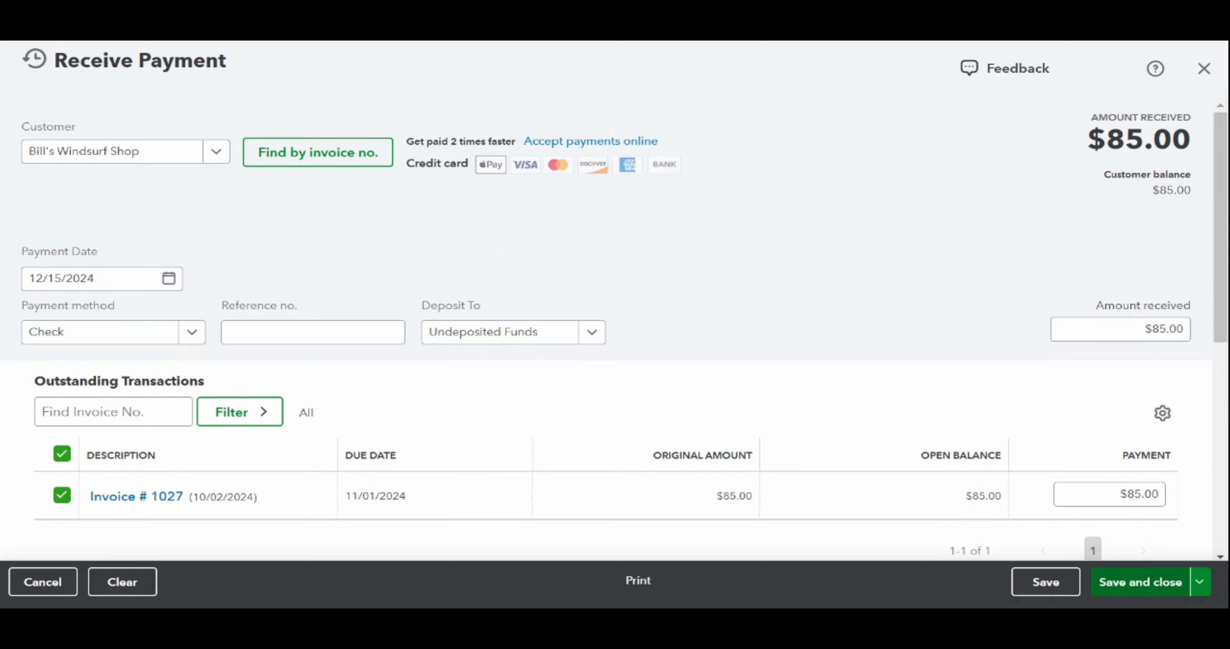
pyautogui.click(1161, 584)
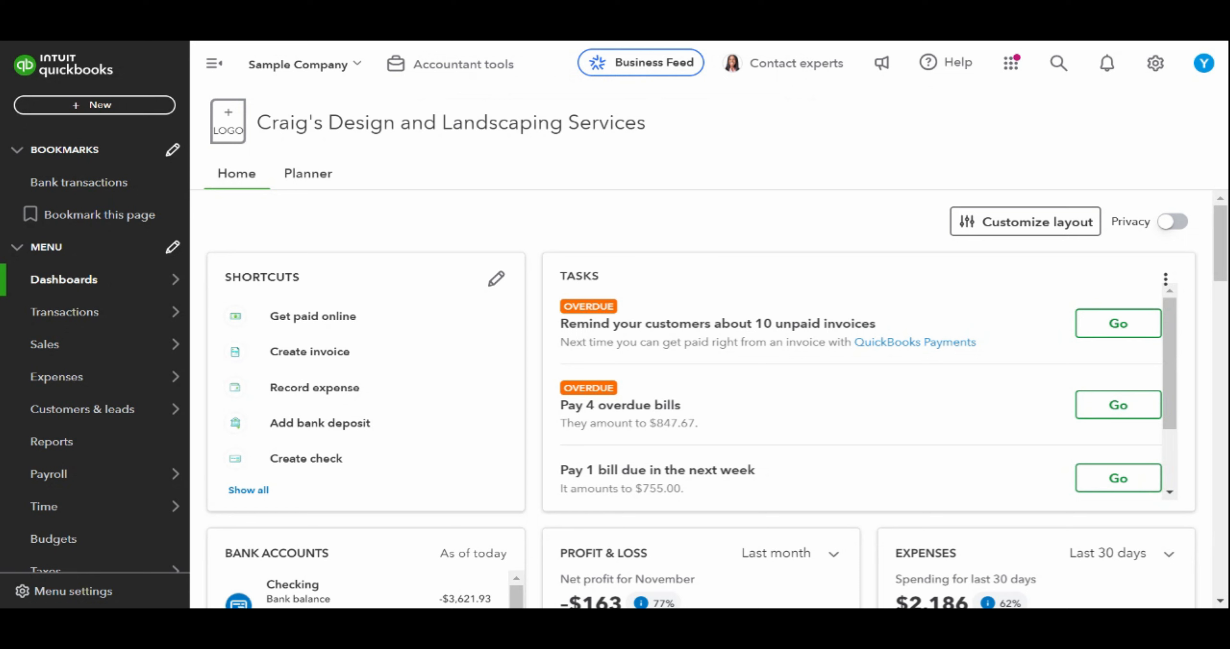
# Start a new sales receipt and choose Amy's Bird Sanctuary as the customer.
pyautogui.click(111, 107)
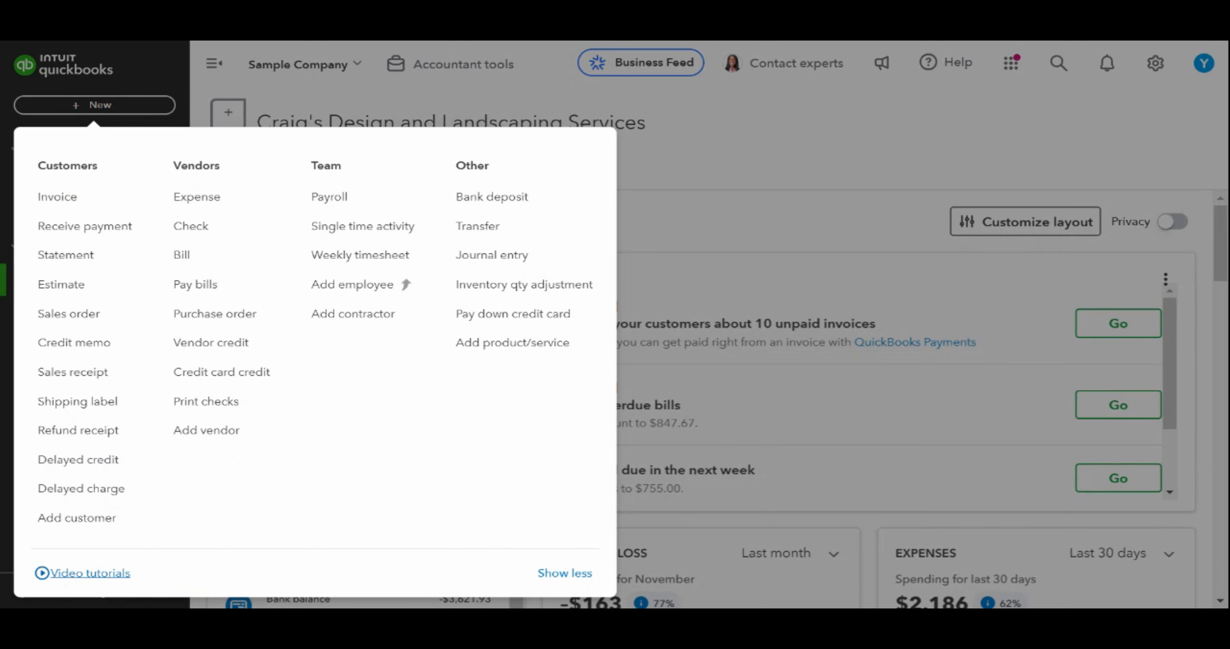
pyautogui.click(115, 388)
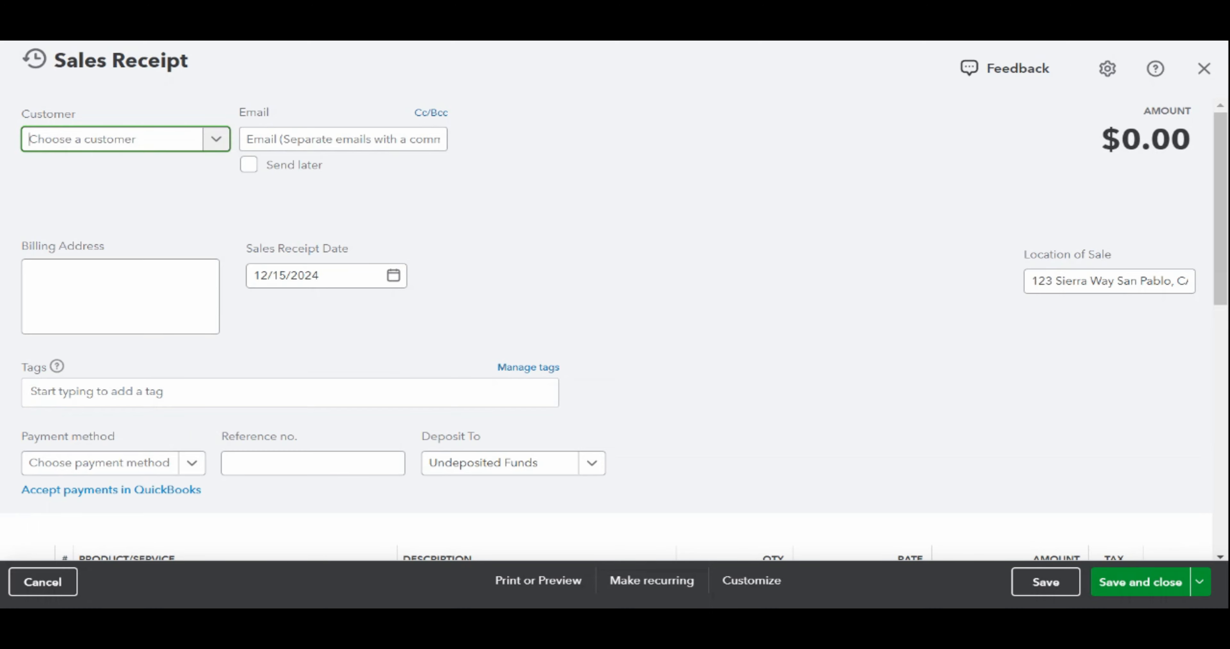
pyautogui.click(215, 149)
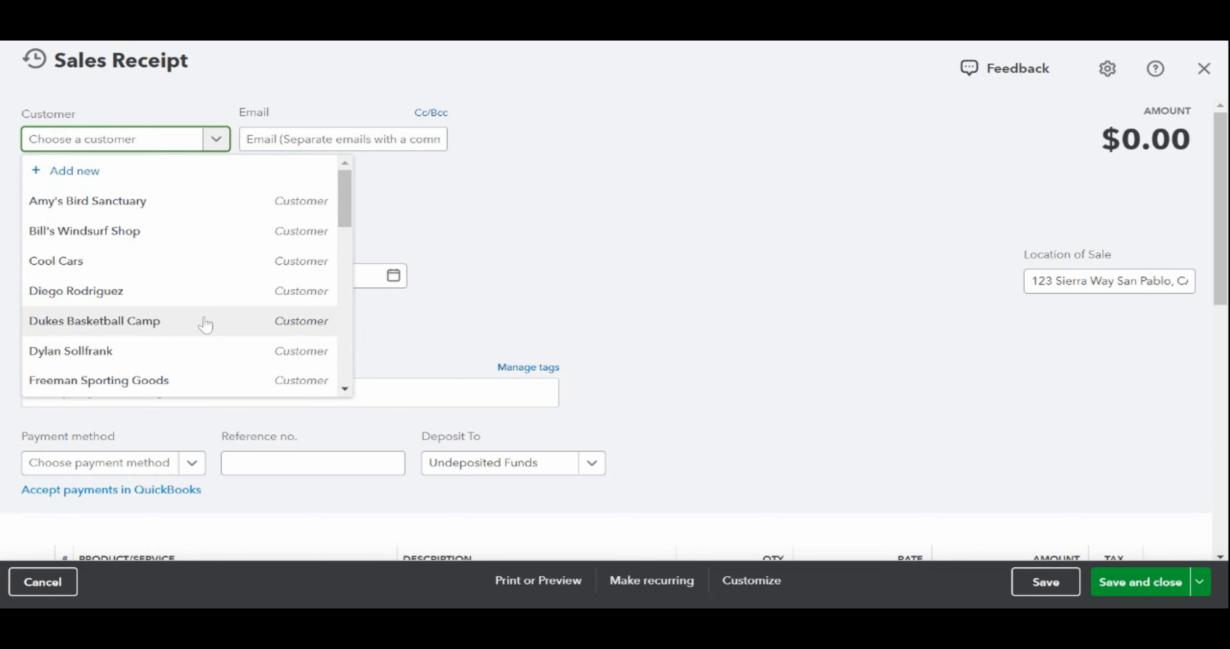
pyautogui.click(193, 207)
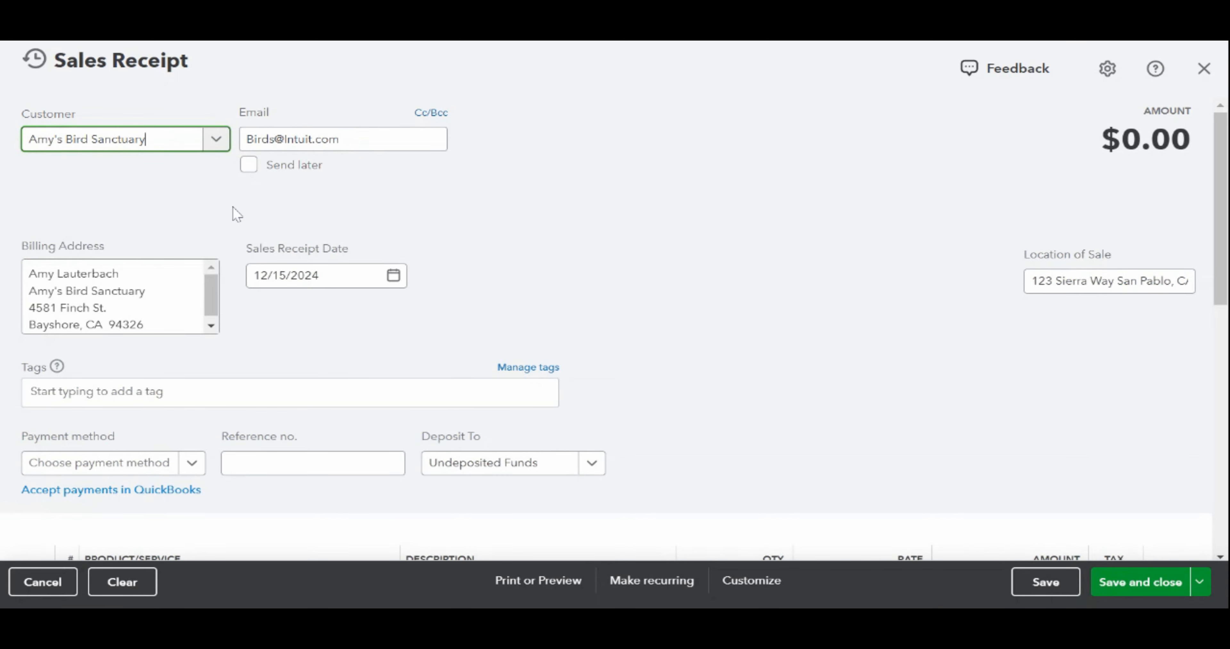
# Set the sales receipt's payment method to Check.
pyautogui.scroll(-2, 238, 215)
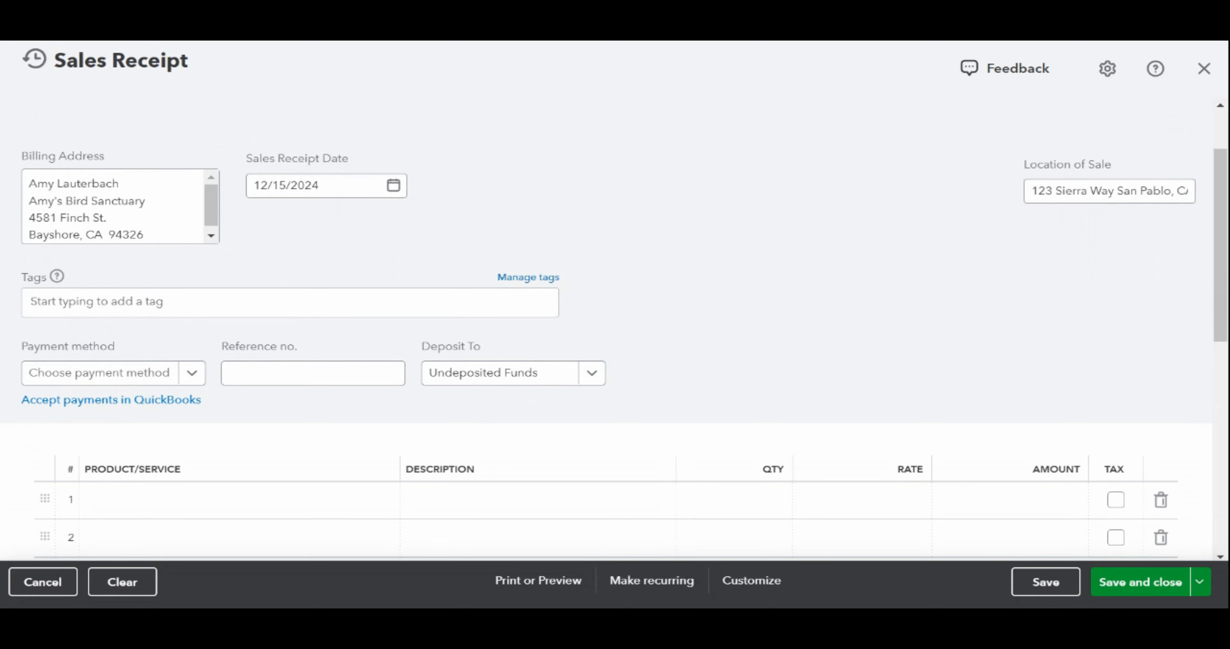
pyautogui.scroll(2, 228, 217)
pyautogui.scroll(-2, 231, 218)
pyautogui.scroll(-2, 231, 217)
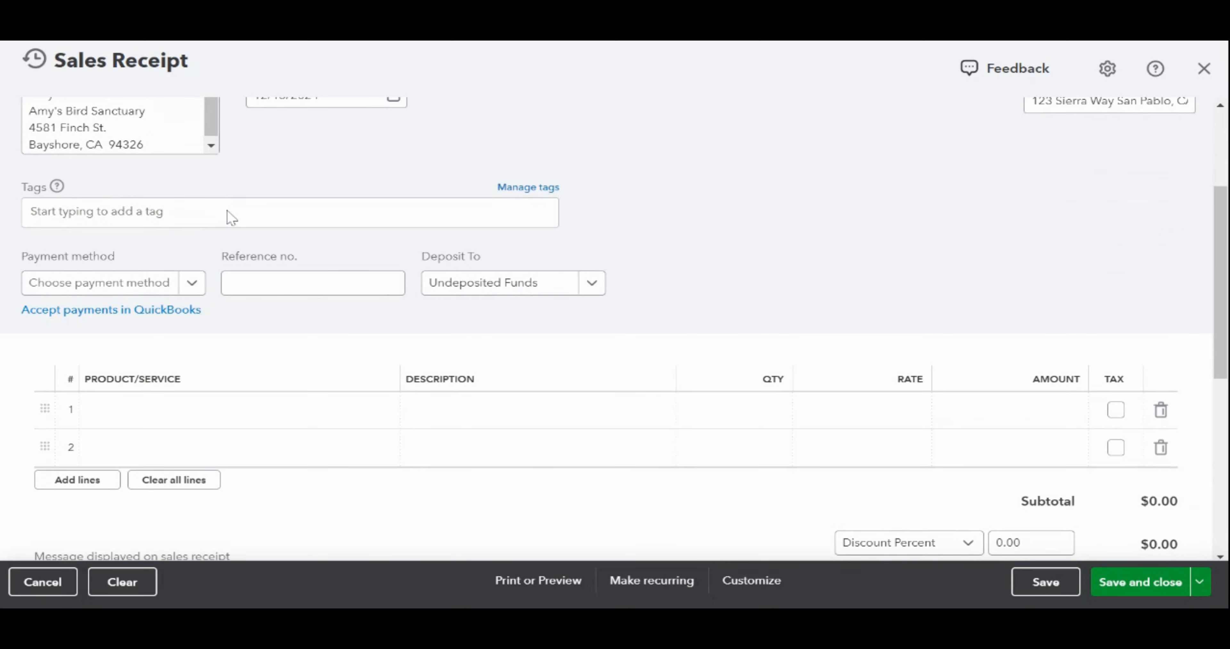
pyautogui.click(192, 284)
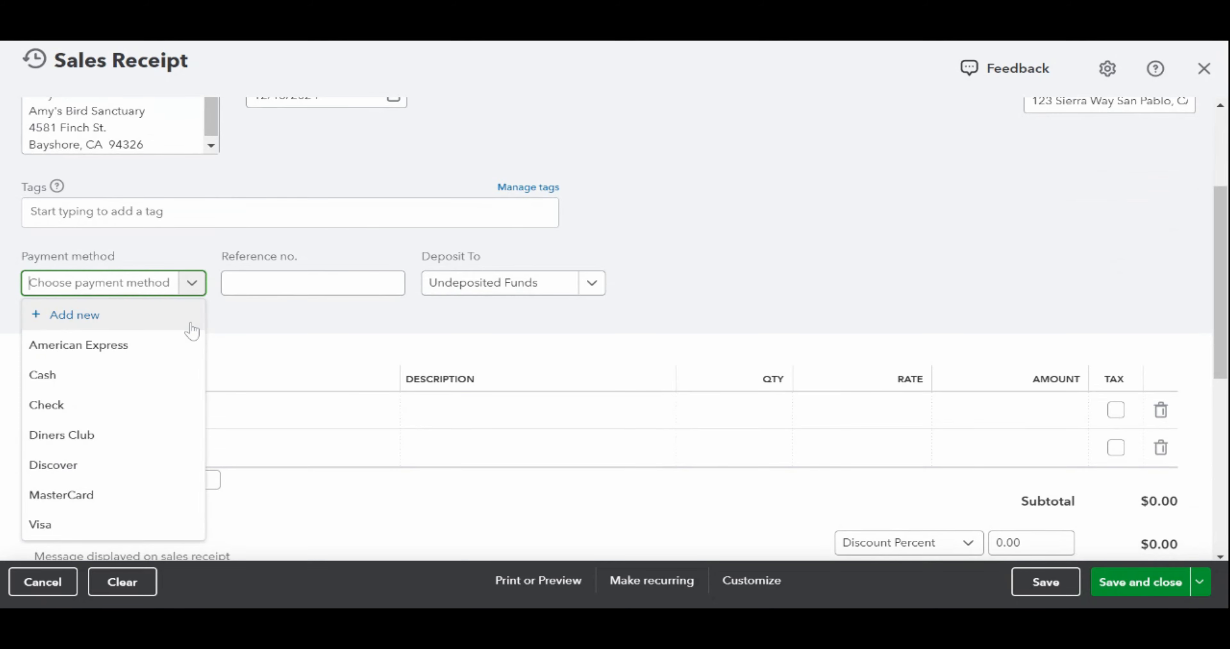
pyautogui.click(167, 413)
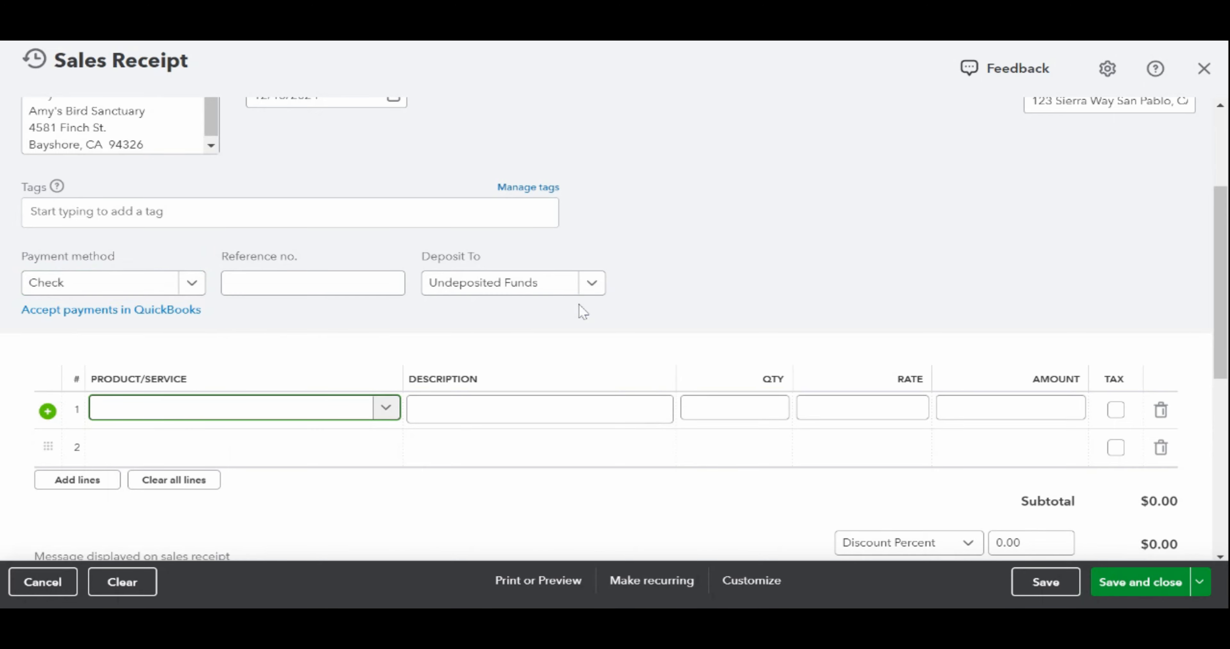
# Add the Concrete product for fountain installation as the first line item with a rate of 1,200.
pyautogui.click(388, 410)
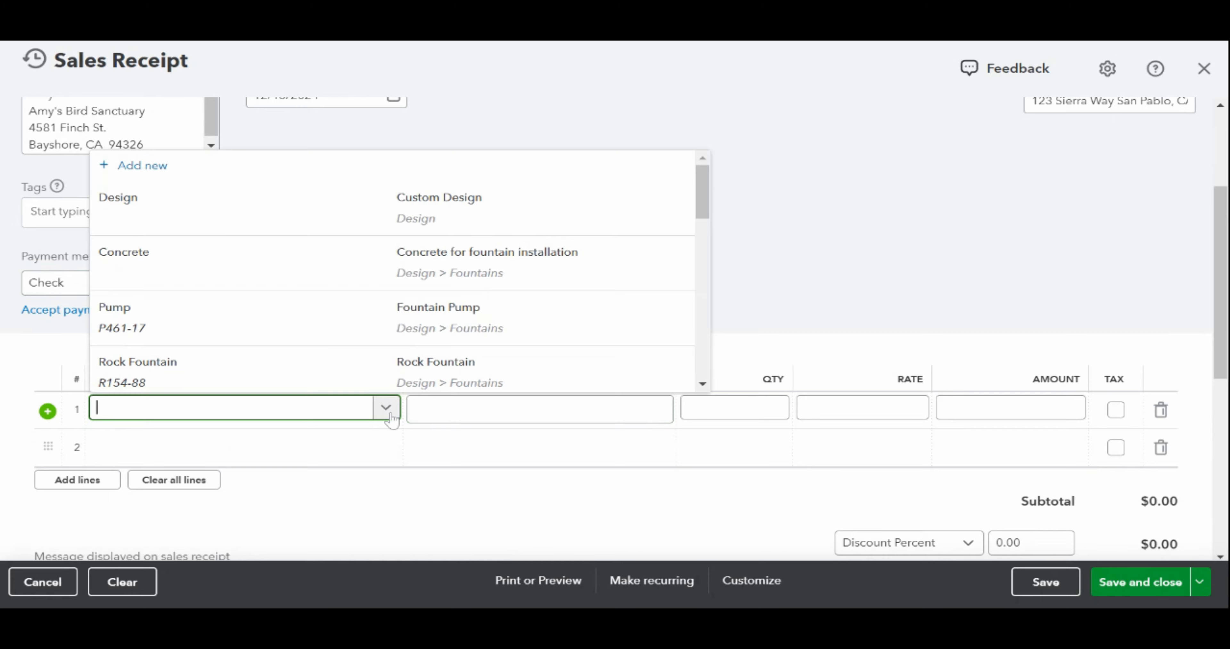
pyautogui.click(371, 268)
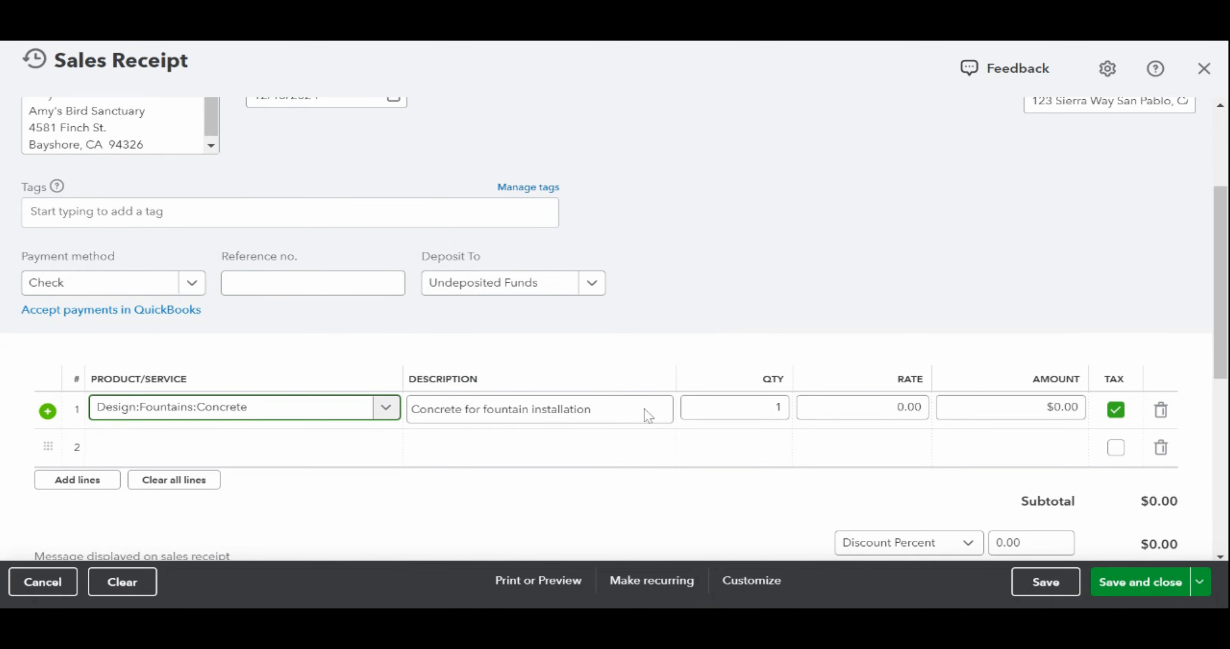
pyautogui.click(846, 410)
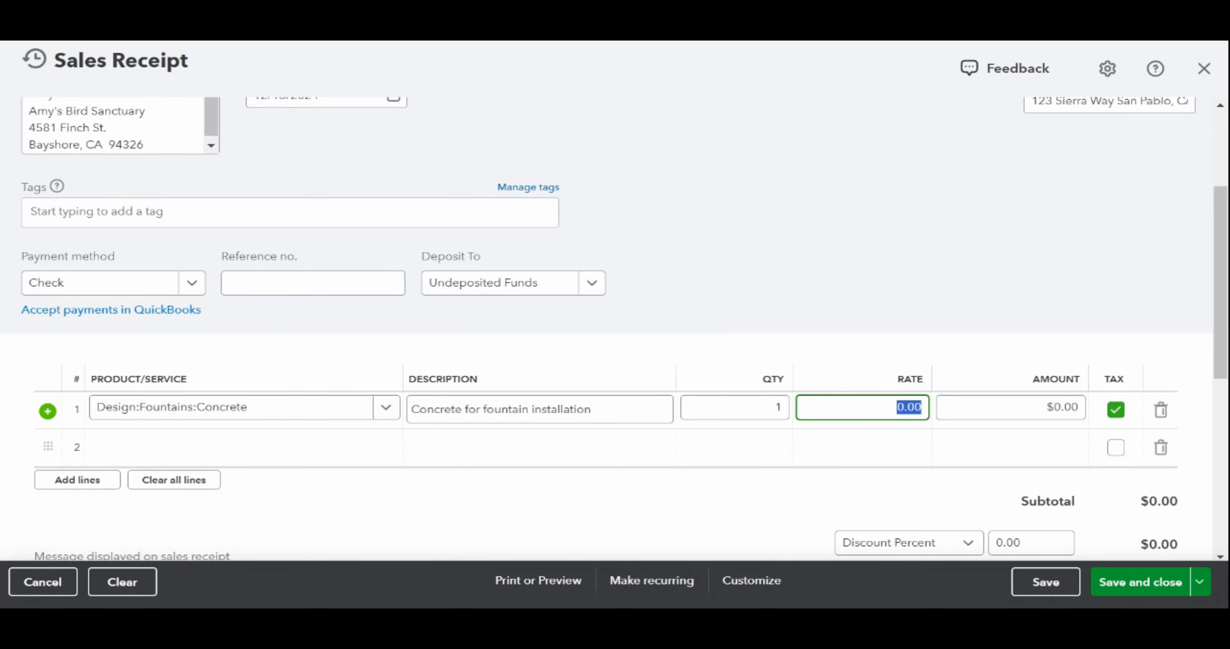
pyautogui.write('1200')
pyautogui.click(972, 289)
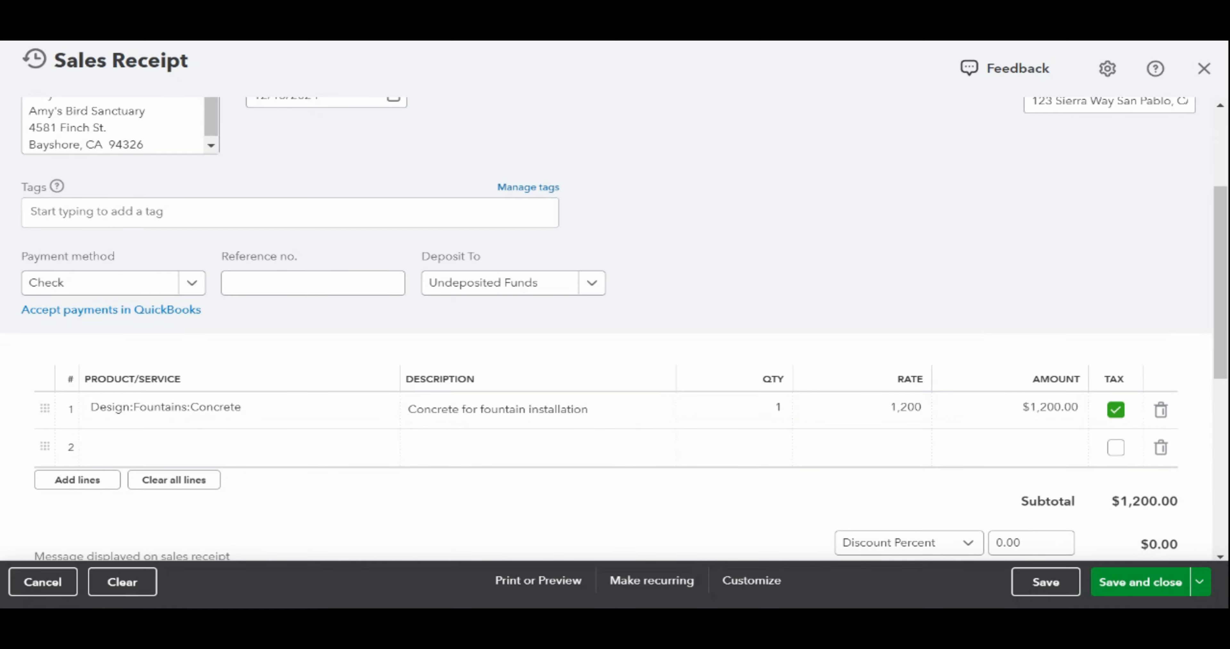
# Review the sales receipt's totals and messages, then save and close it.
pyautogui.scroll(-2, 951, 277)
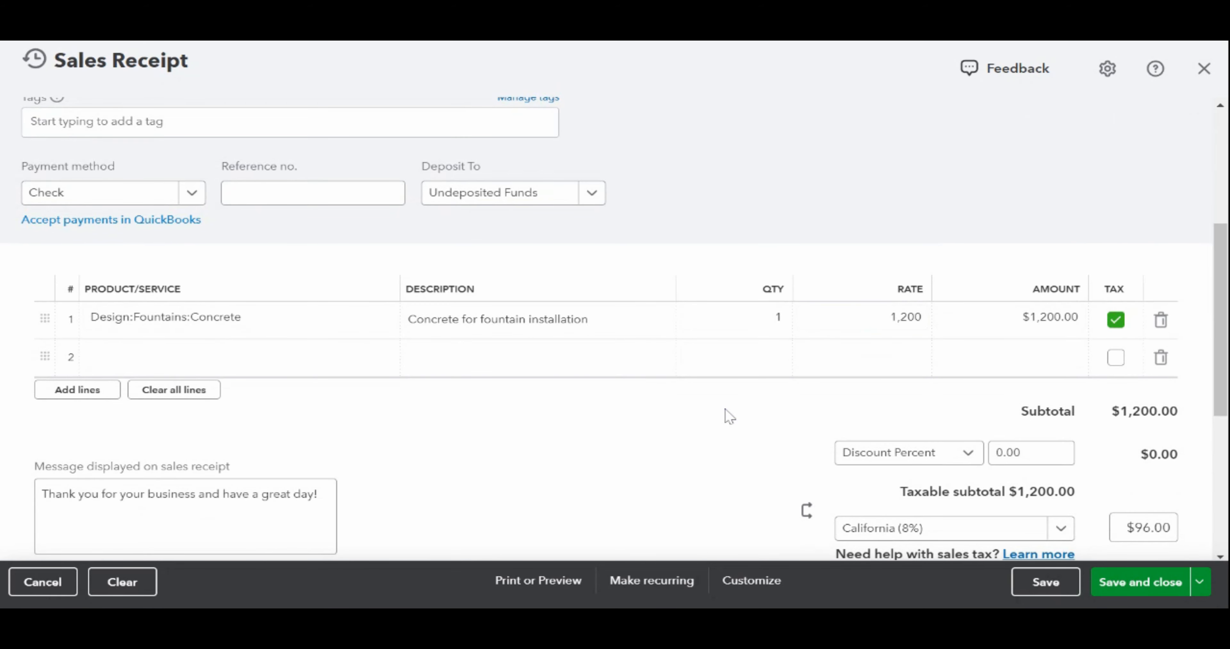
pyautogui.scroll(-2, 743, 422)
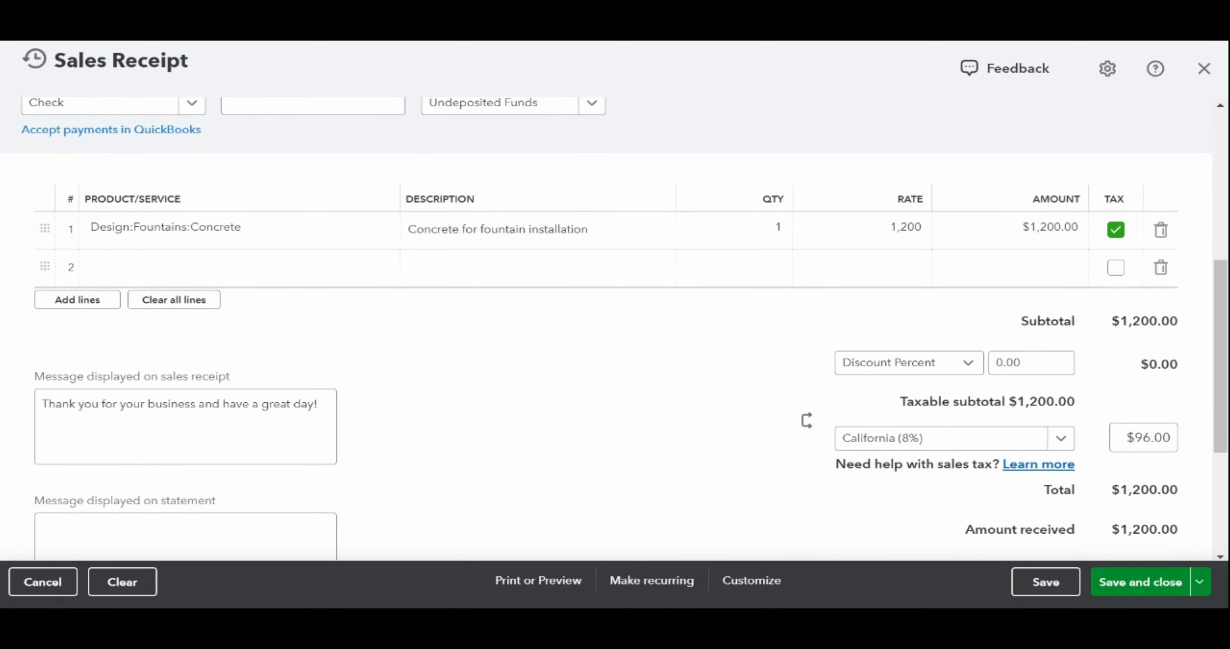
pyautogui.scroll(-2, 743, 421)
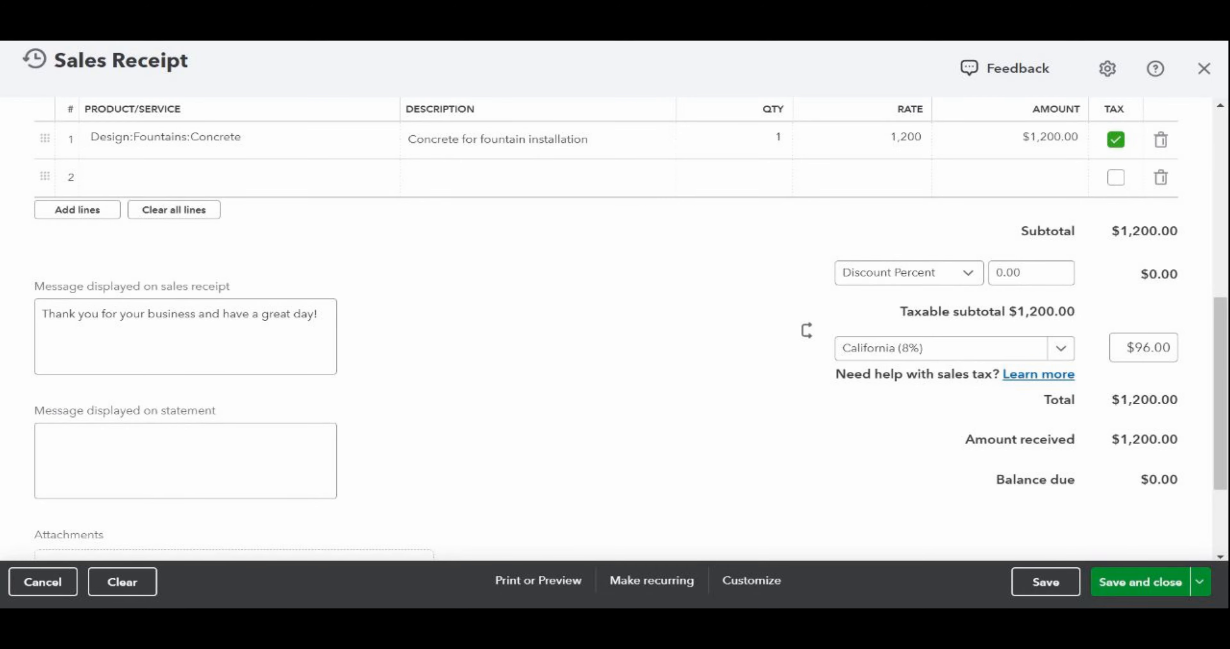
pyautogui.scroll(-3, 744, 420)
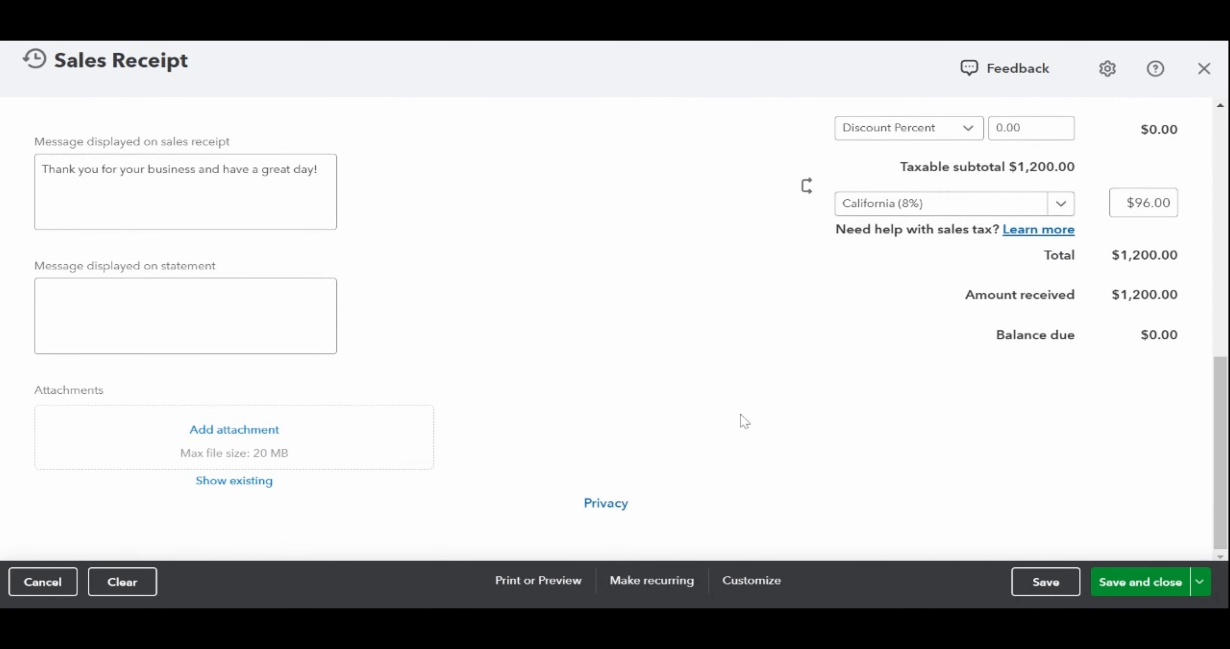
pyautogui.click(1155, 583)
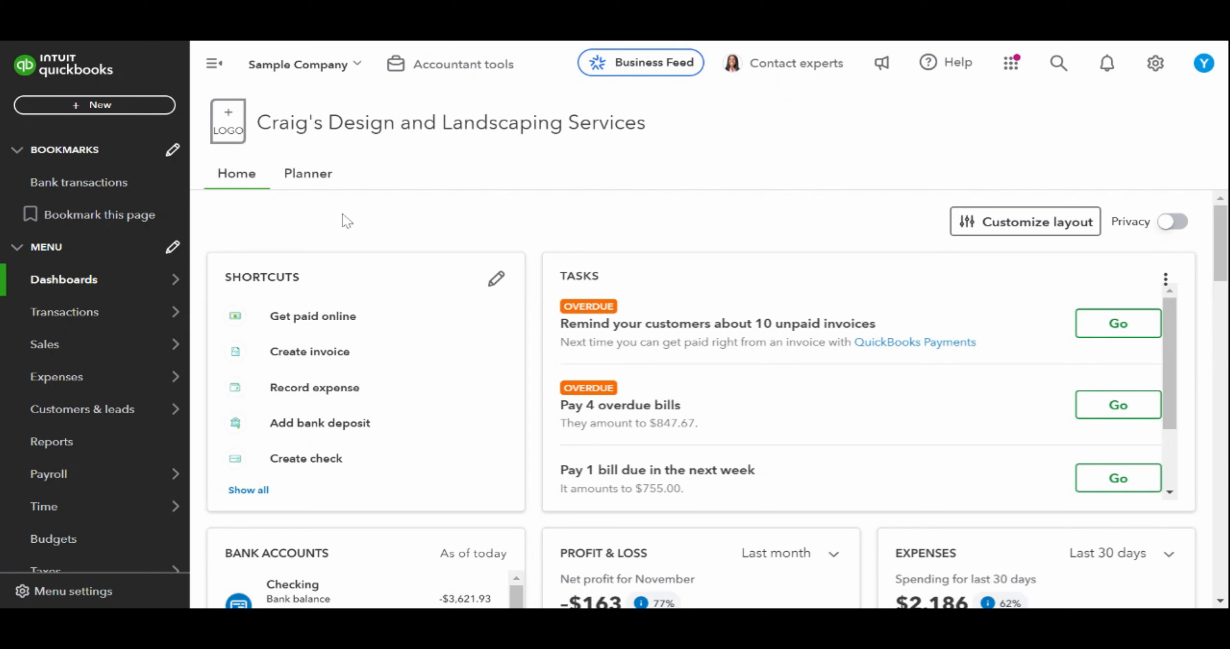
# Start a bank deposit to Checking and include the Amy's Bird Sanctuary and Bill's Windsurf Shop check payments.
pyautogui.click(105, 108)
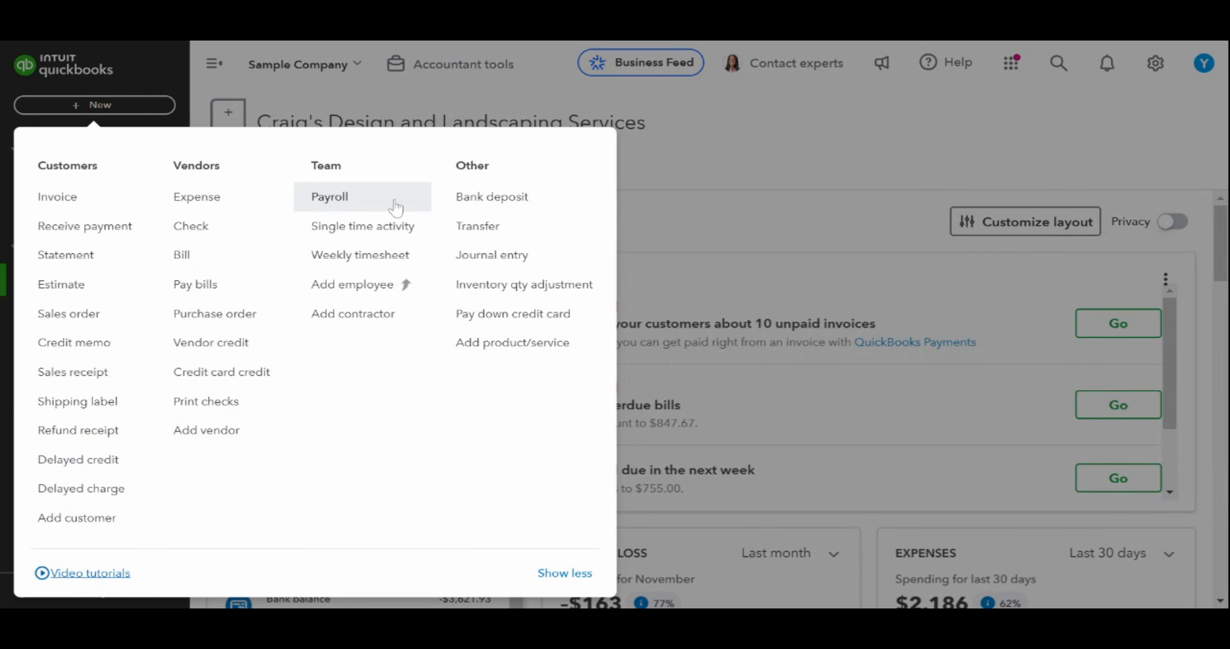
pyautogui.click(553, 201)
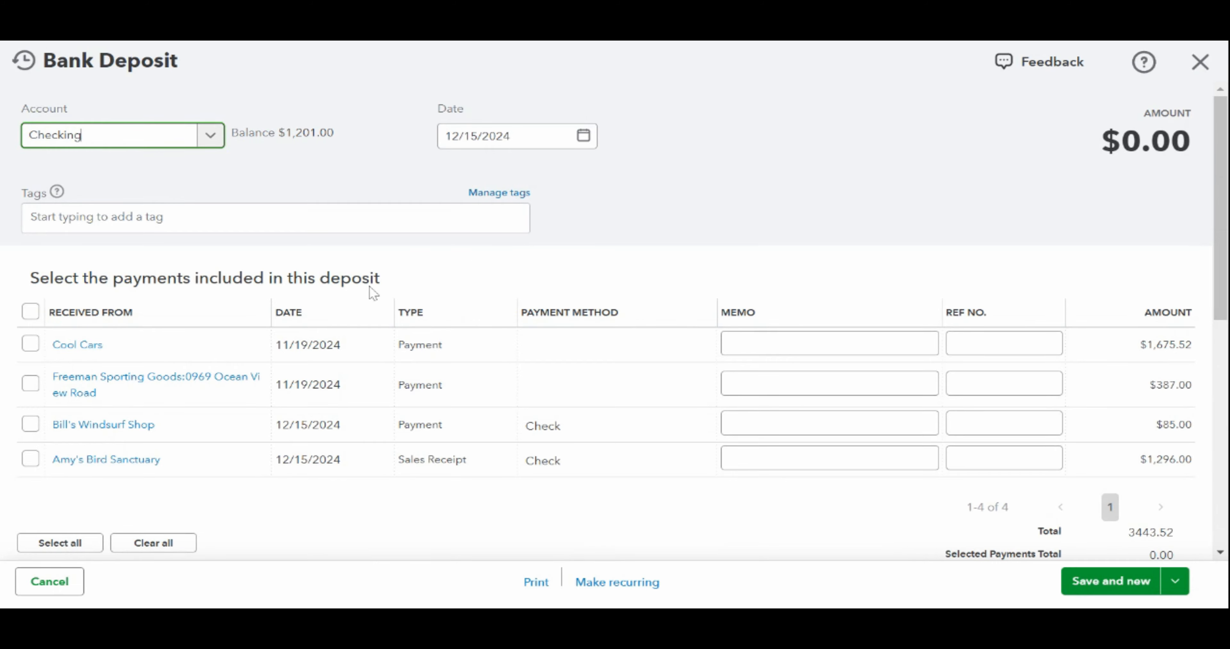
pyautogui.click(32, 458)
pyautogui.click(31, 423)
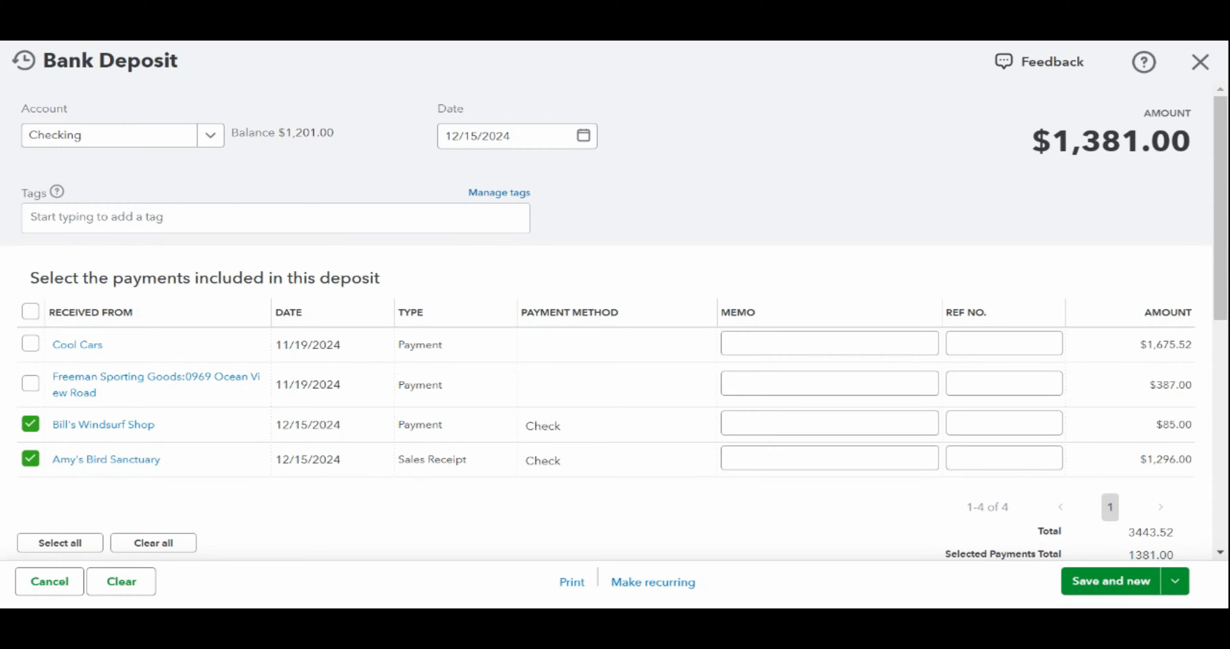
# Review the deposit's additional funds, cash back and total sections, and save and close the deposit.
pyautogui.scroll(-2, 635, 235)
pyautogui.scroll(-4, 635, 236)
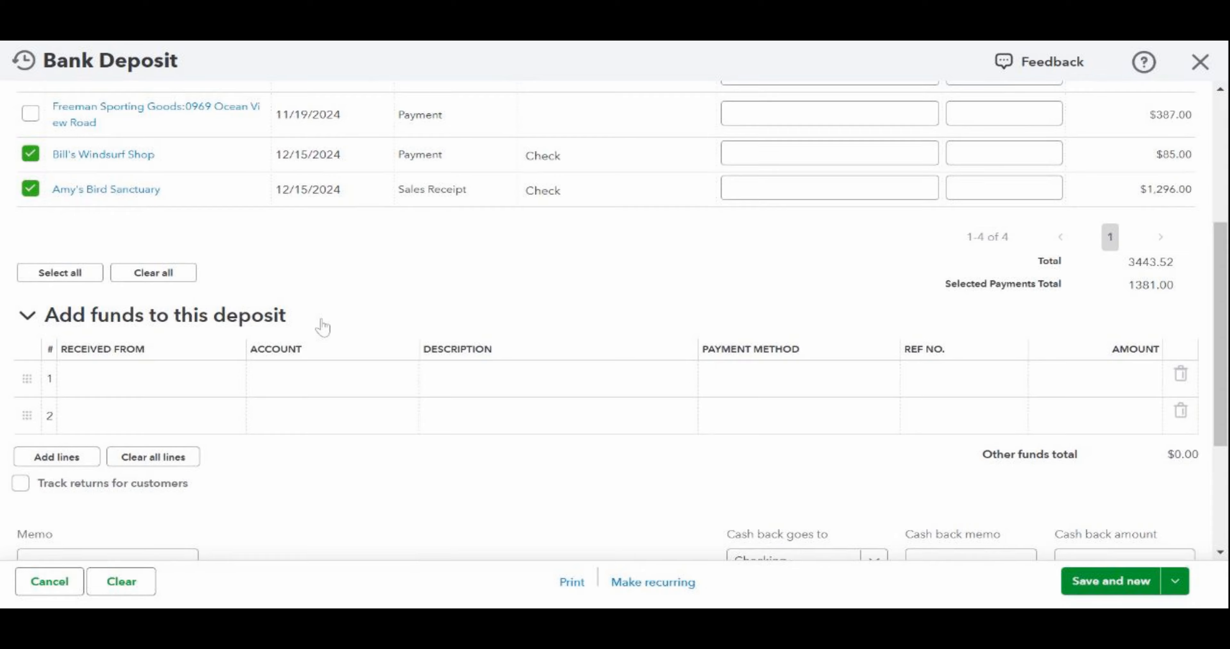
pyautogui.click(446, 379)
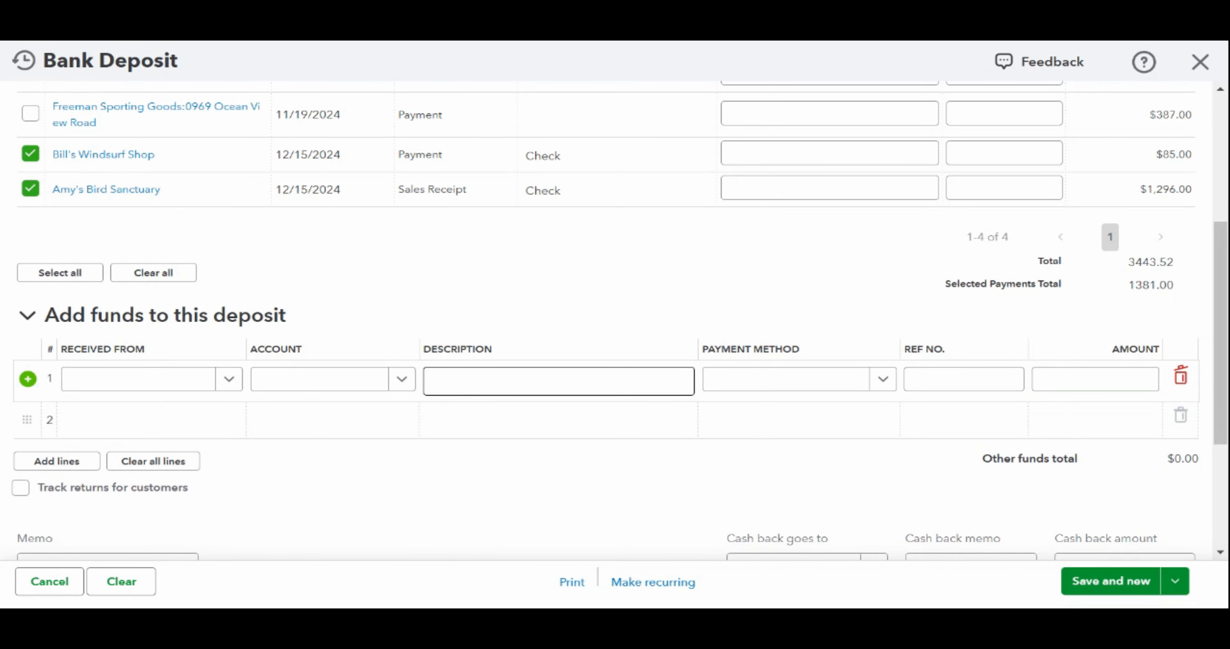
pyautogui.click(1174, 581)
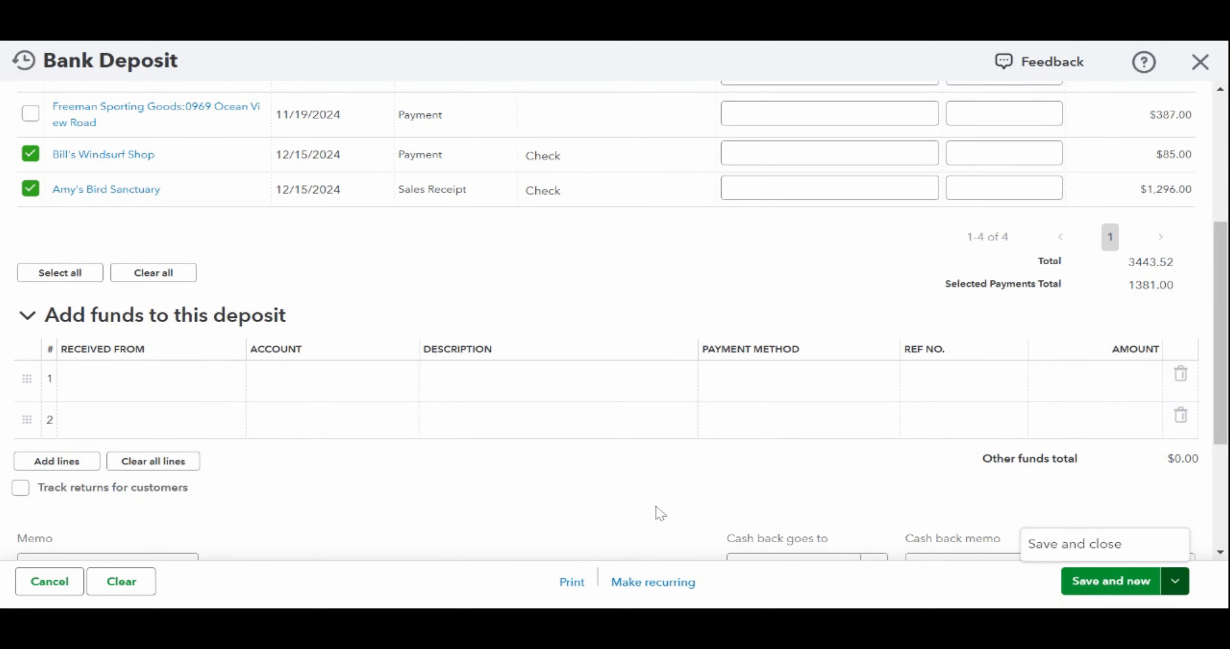
pyautogui.scroll(-5, 658, 513)
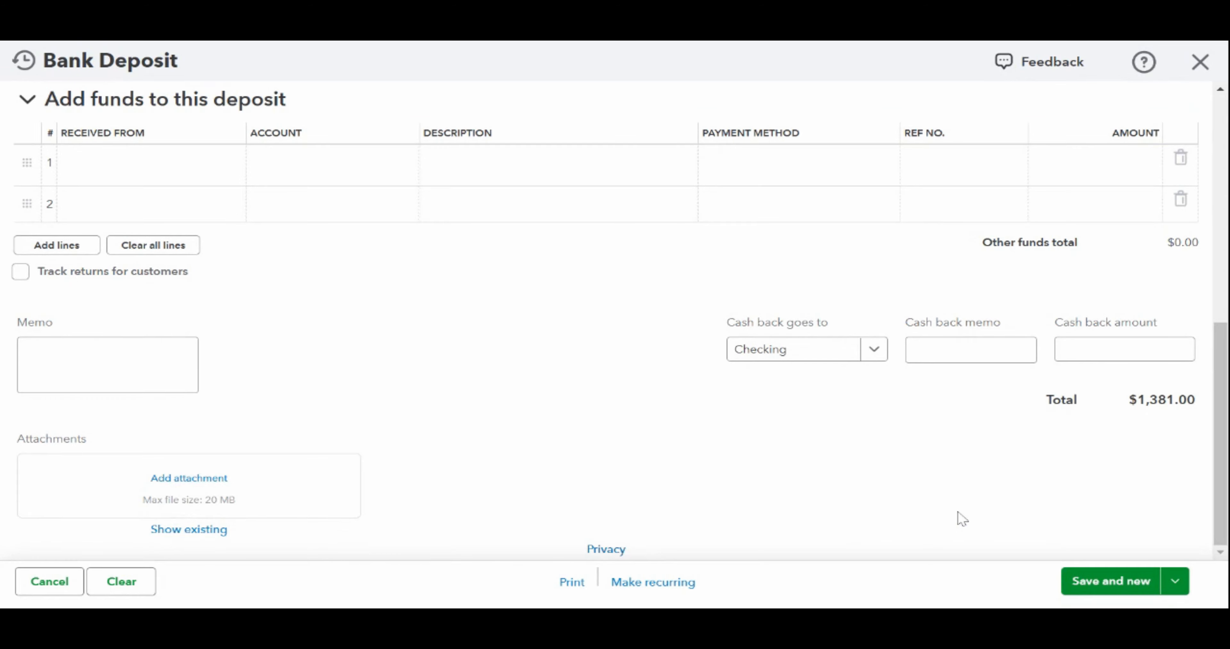
pyautogui.scroll(8, 1178, 501)
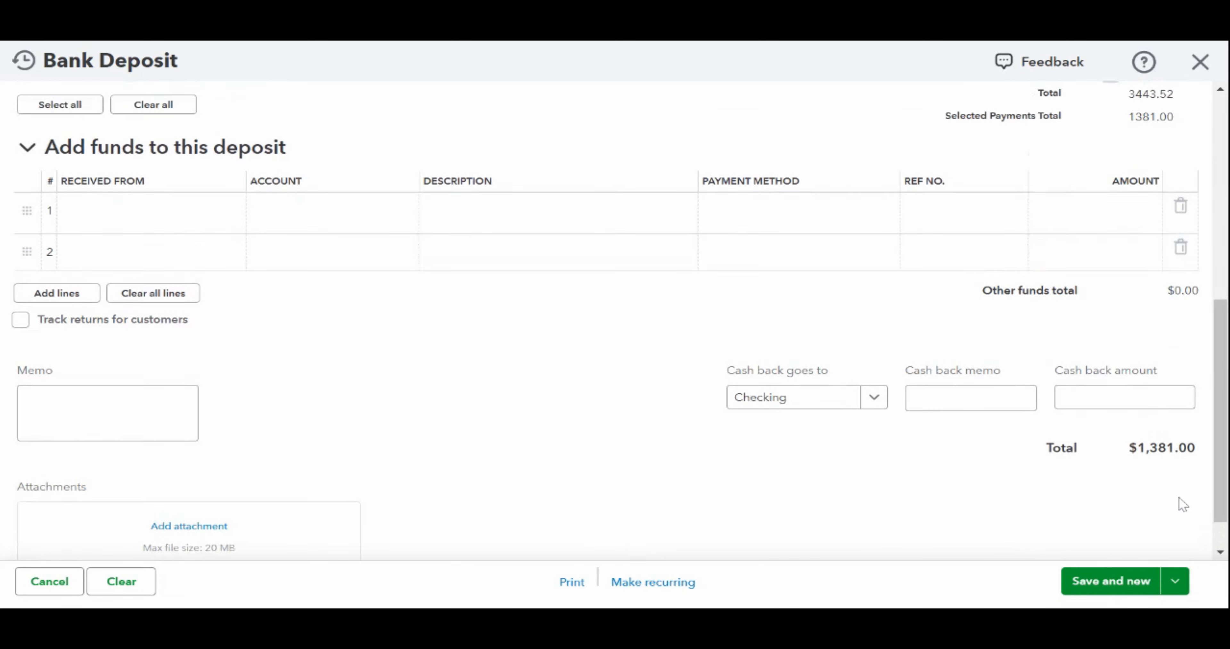
pyautogui.scroll(-8, 1178, 499)
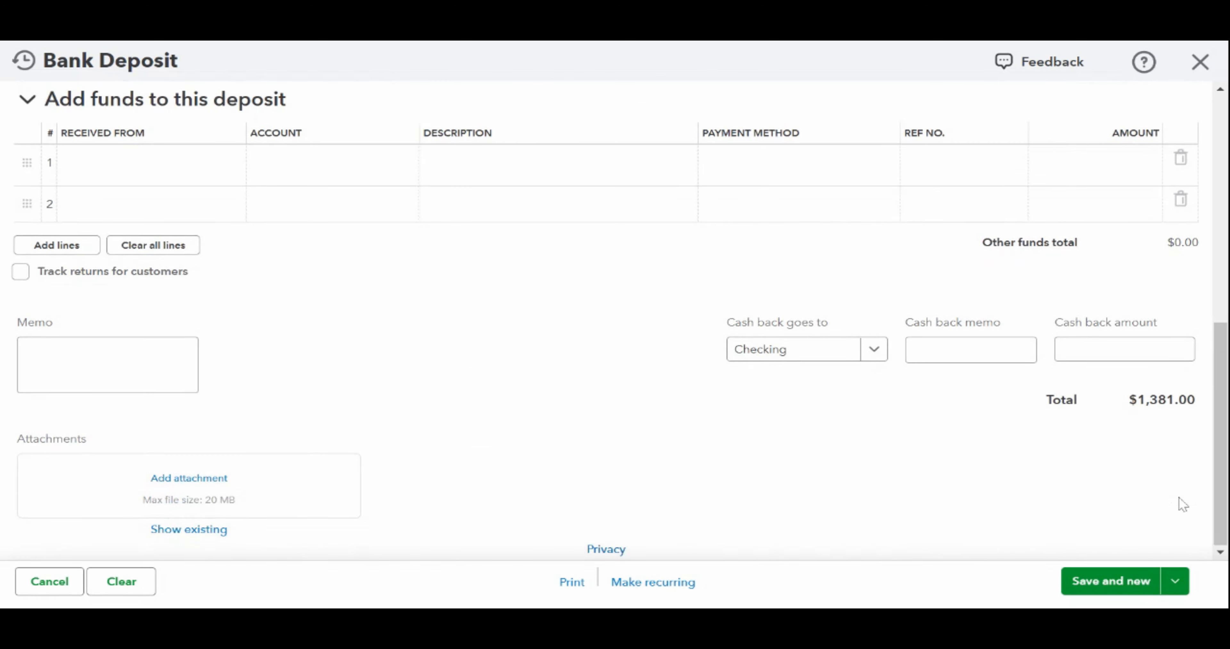
pyautogui.click(1175, 581)
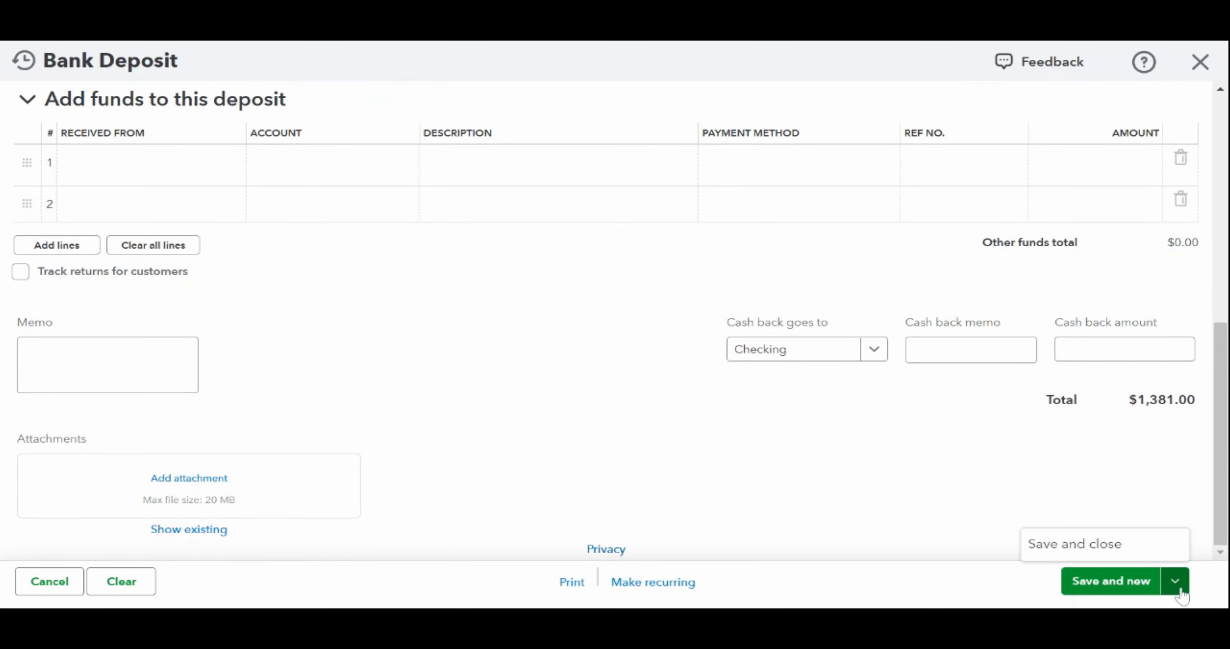
pyautogui.click(1120, 543)
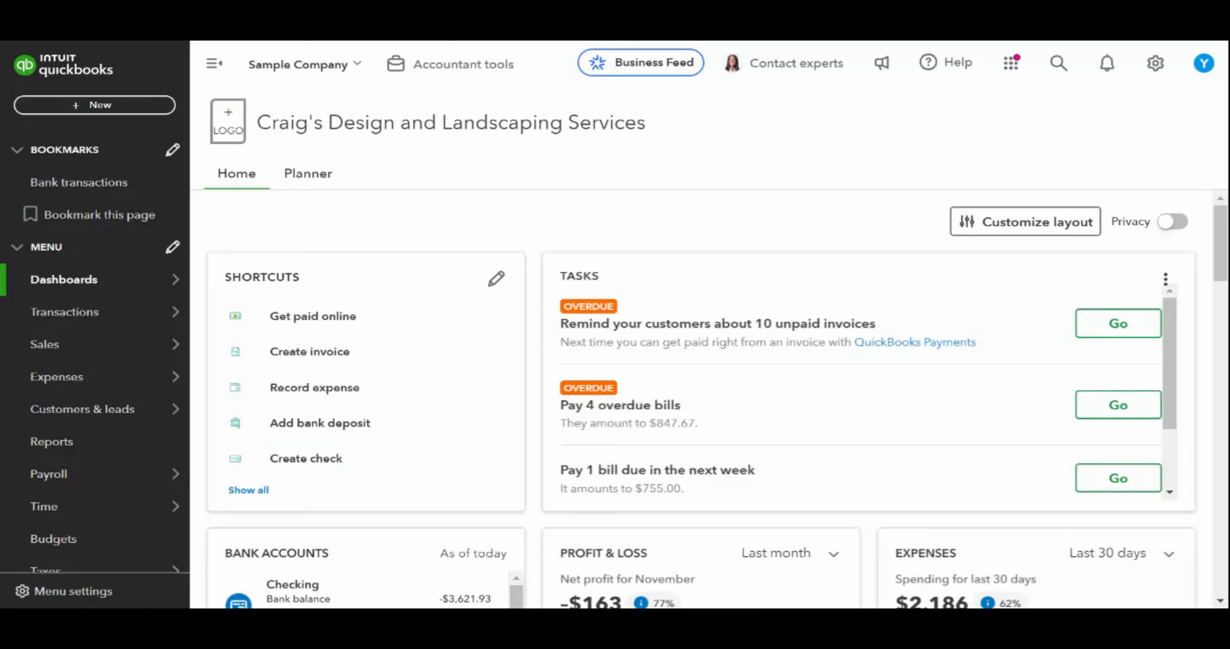
# Find the Deposit Detail report by searching the reports for "depo" and open it.
pyautogui.moveTo(139, 314)
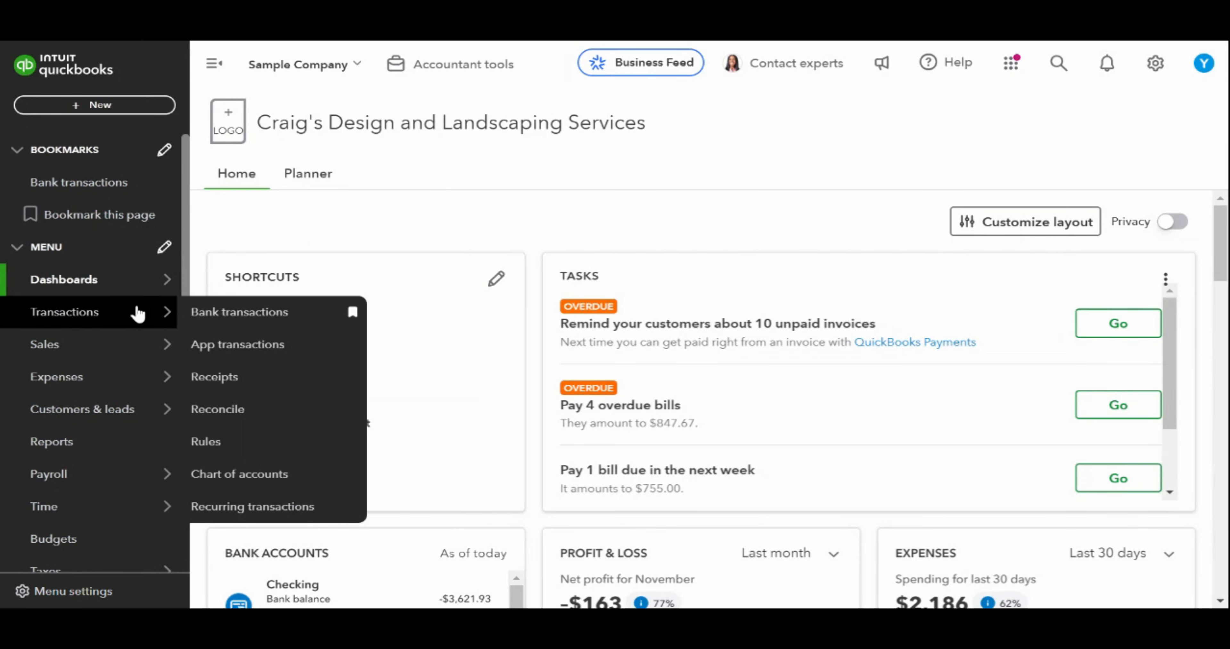
pyautogui.scroll(-2, 139, 314)
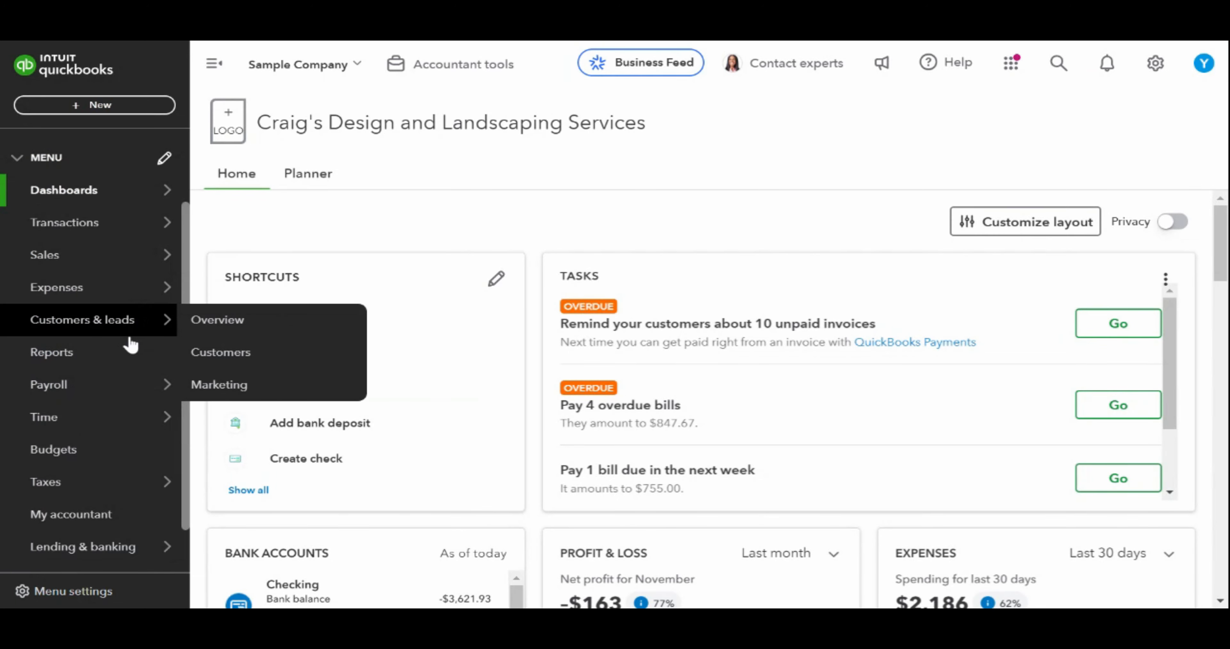
pyautogui.click(130, 357)
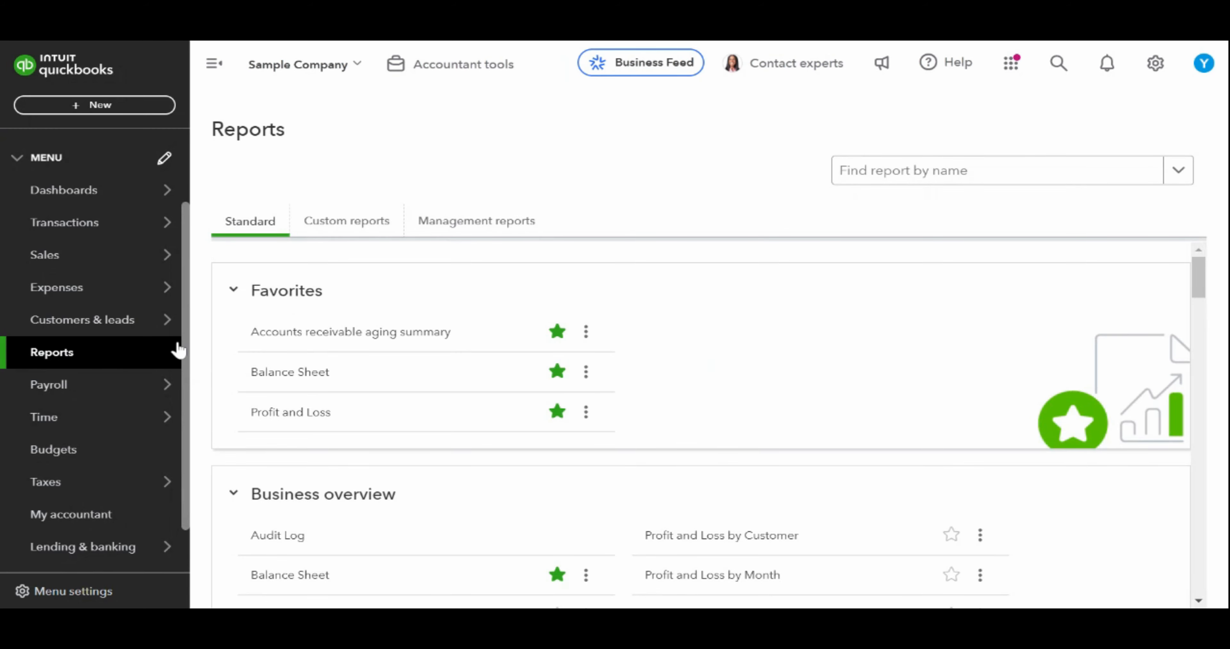
pyautogui.click(902, 173)
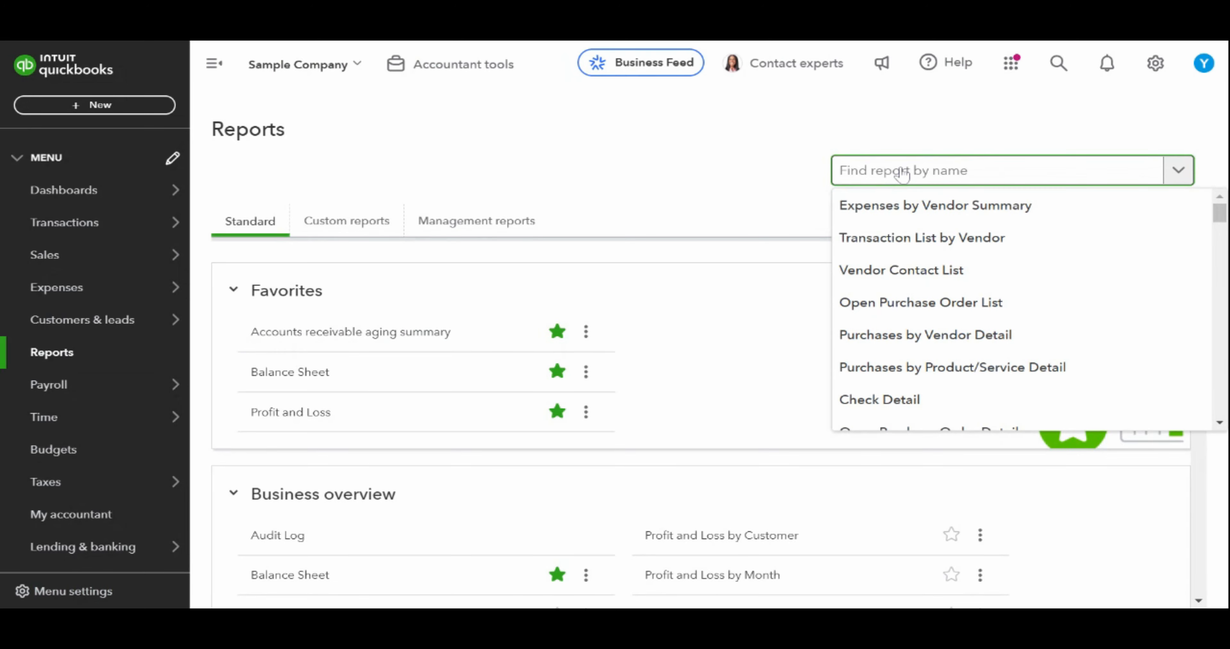
pyautogui.write('depo')
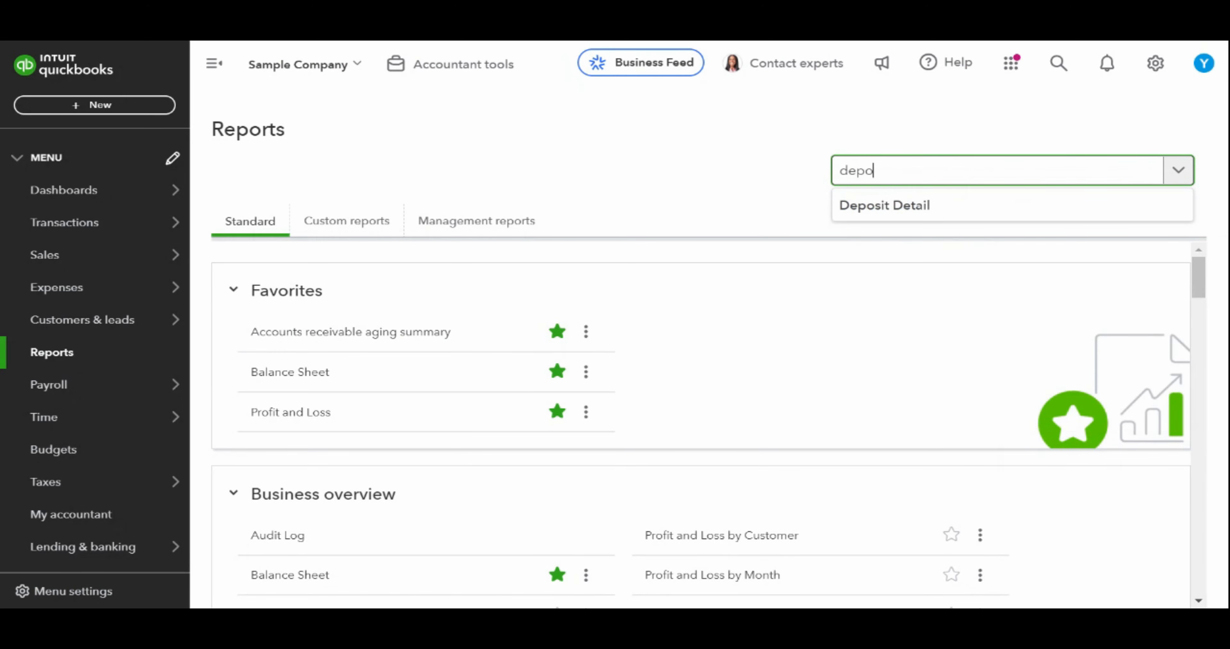
pyautogui.click(909, 207)
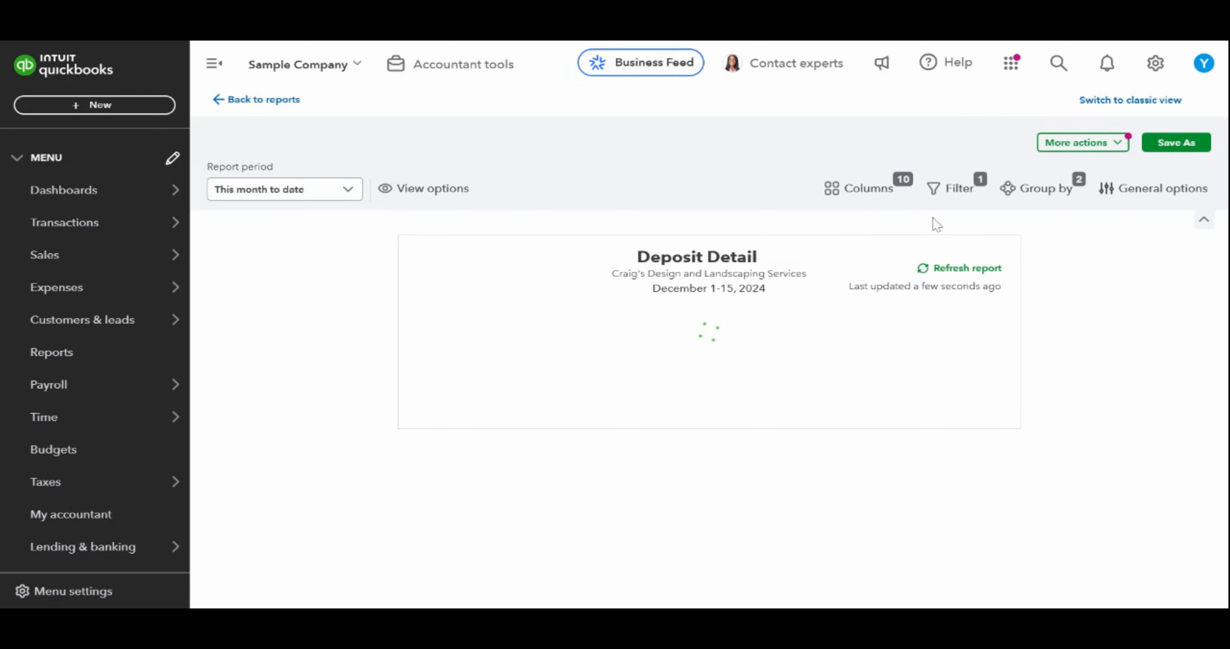
# Set the Deposit Detail report period to All Dates and examine the listed Checking and Savings deposits.
pyautogui.click(344, 191)
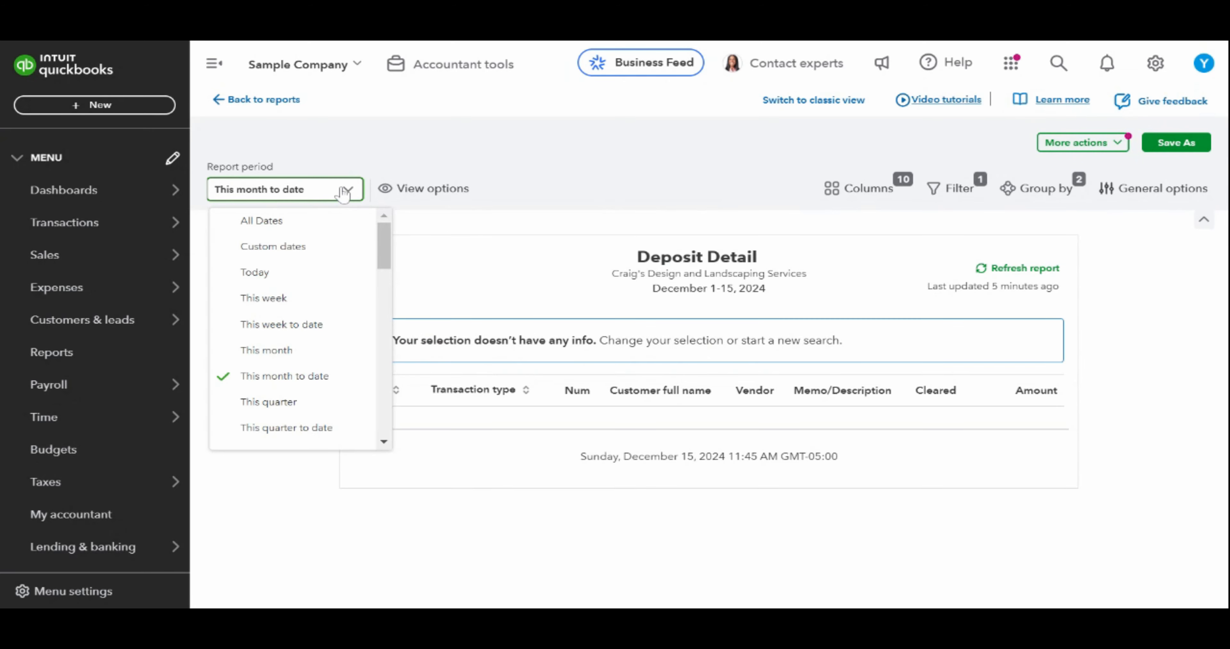
pyautogui.click(338, 222)
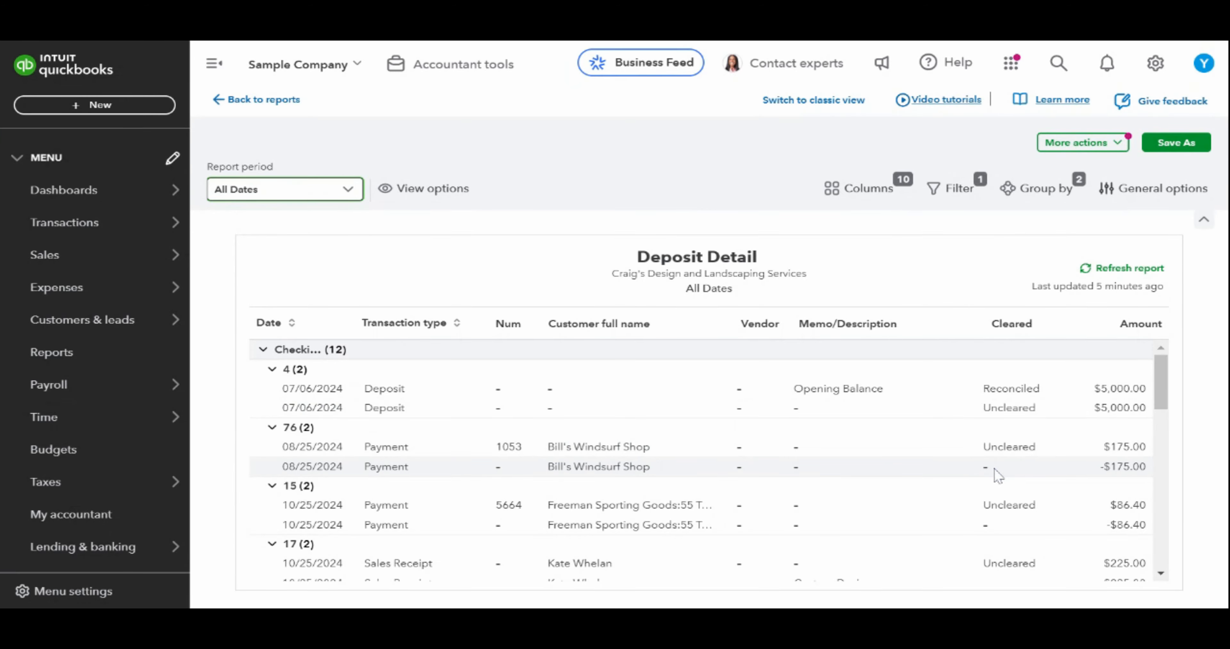
pyautogui.scroll(-8, 997, 475)
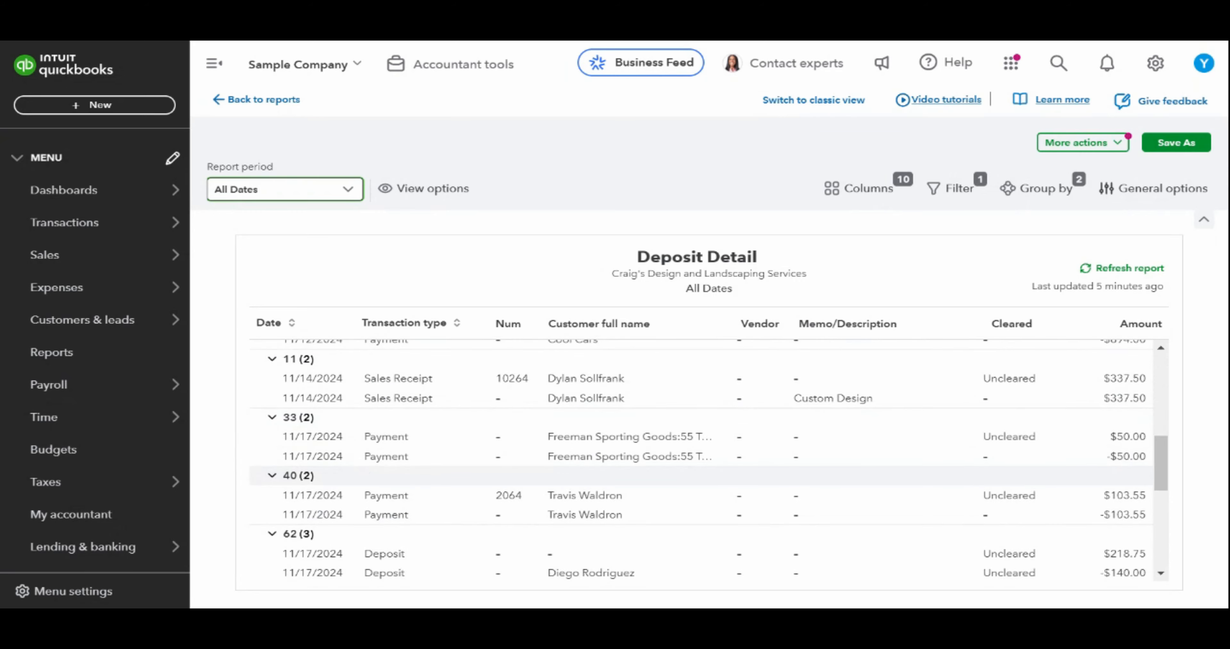
pyautogui.scroll(-5, 867, 452)
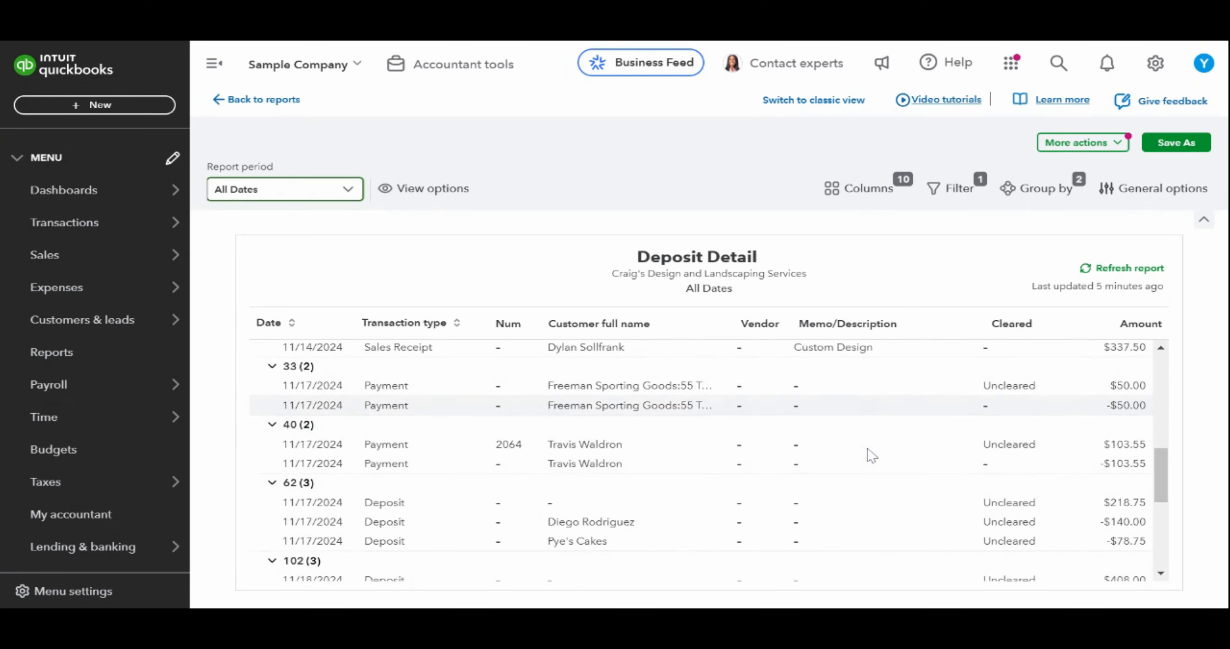
pyautogui.scroll(-3, 868, 452)
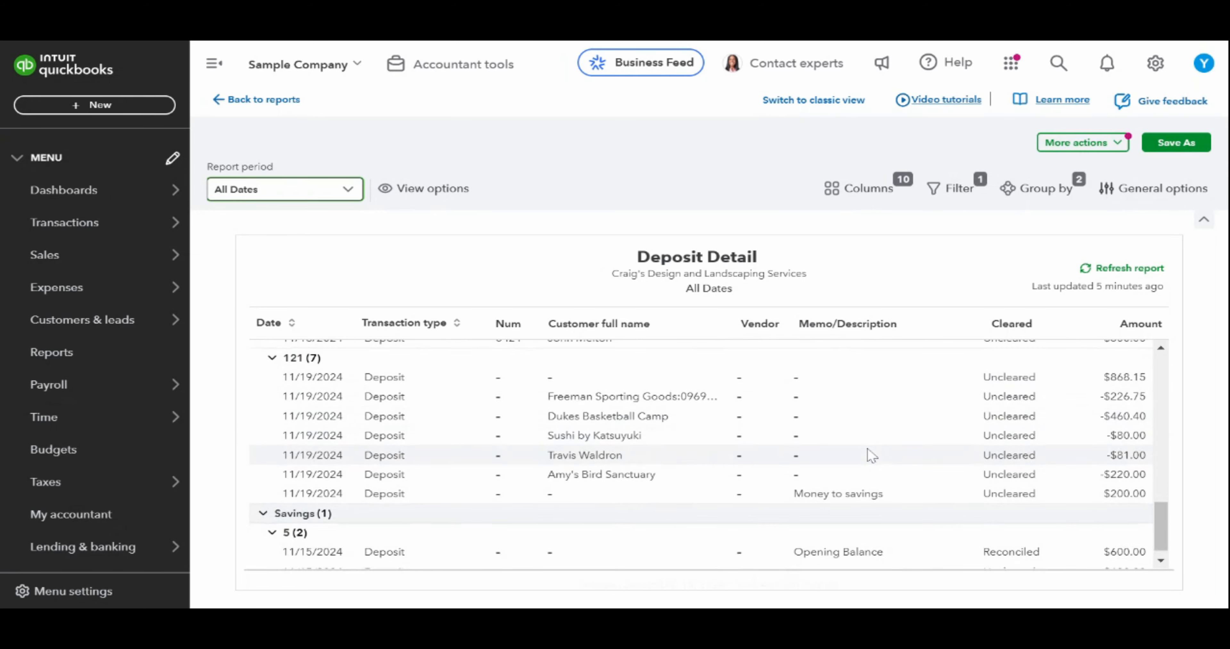
pyautogui.scroll(-1, 871, 455)
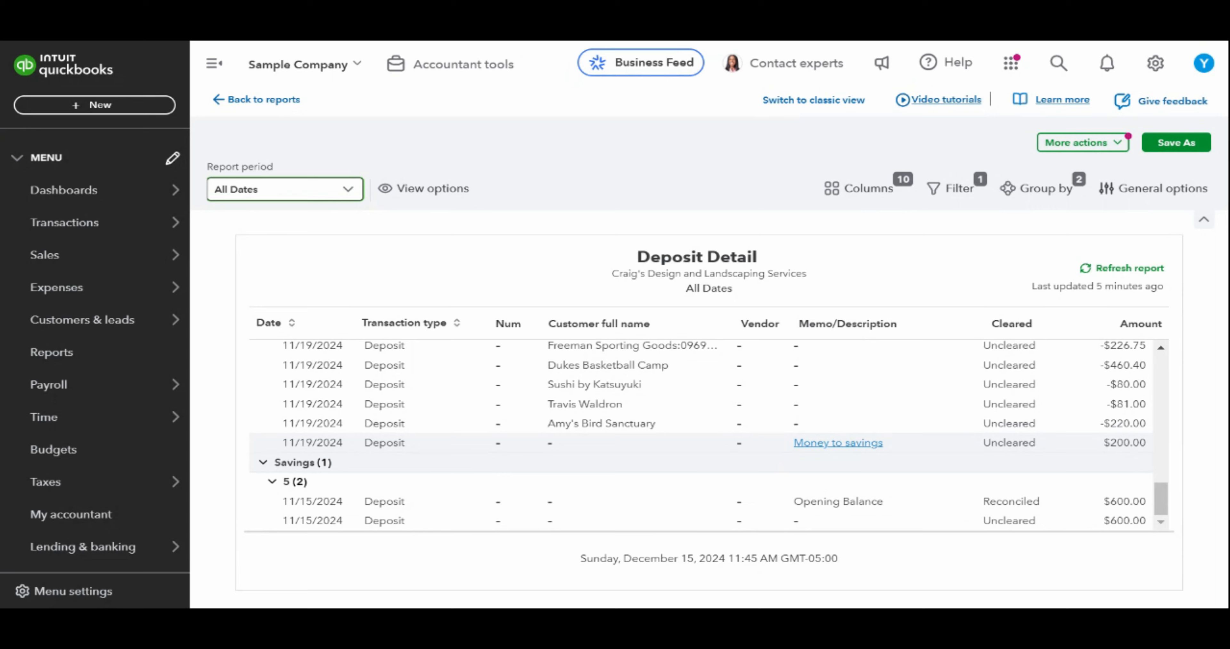
pyautogui.click(683, 421)
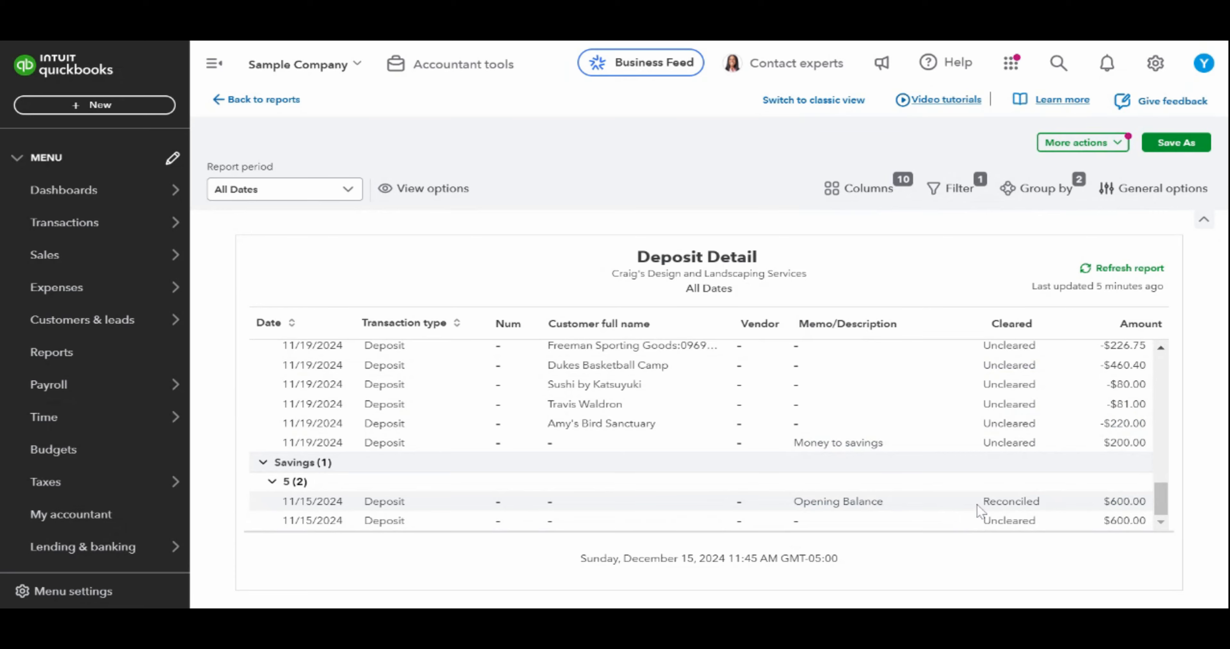
# Open the 11/15/2024 opening balance deposit to Savings from the report, examine its details and close it.
pyautogui.click(1127, 502)
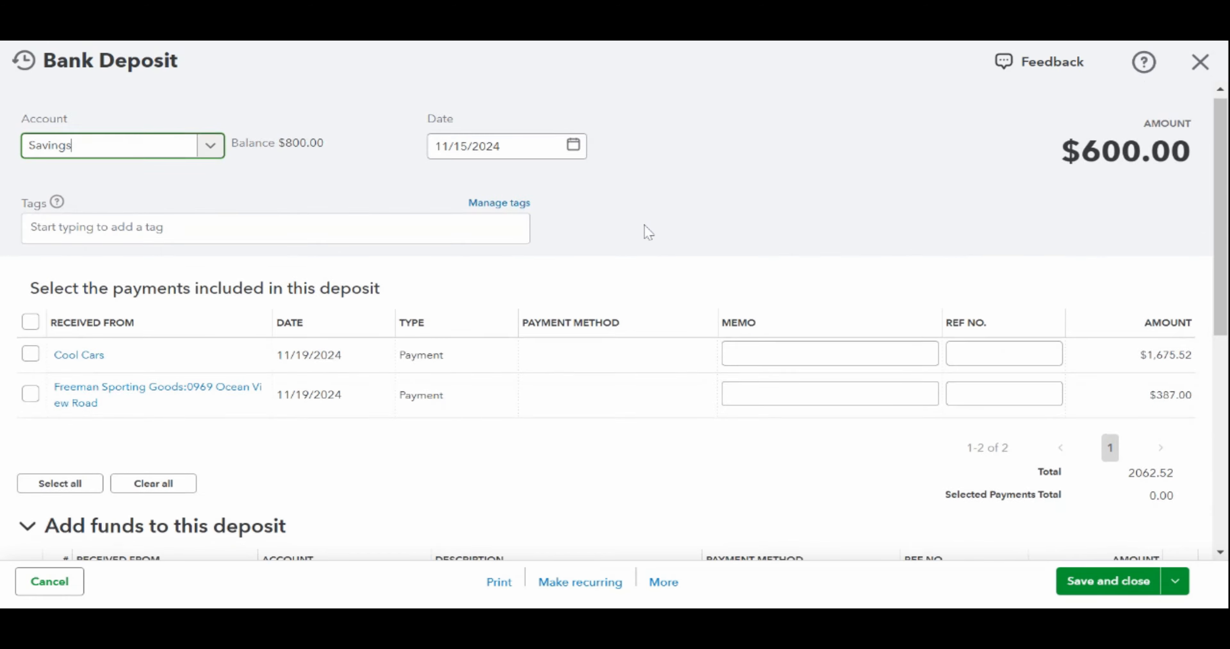
pyautogui.scroll(-2, 644, 225)
pyautogui.scroll(-4, 648, 232)
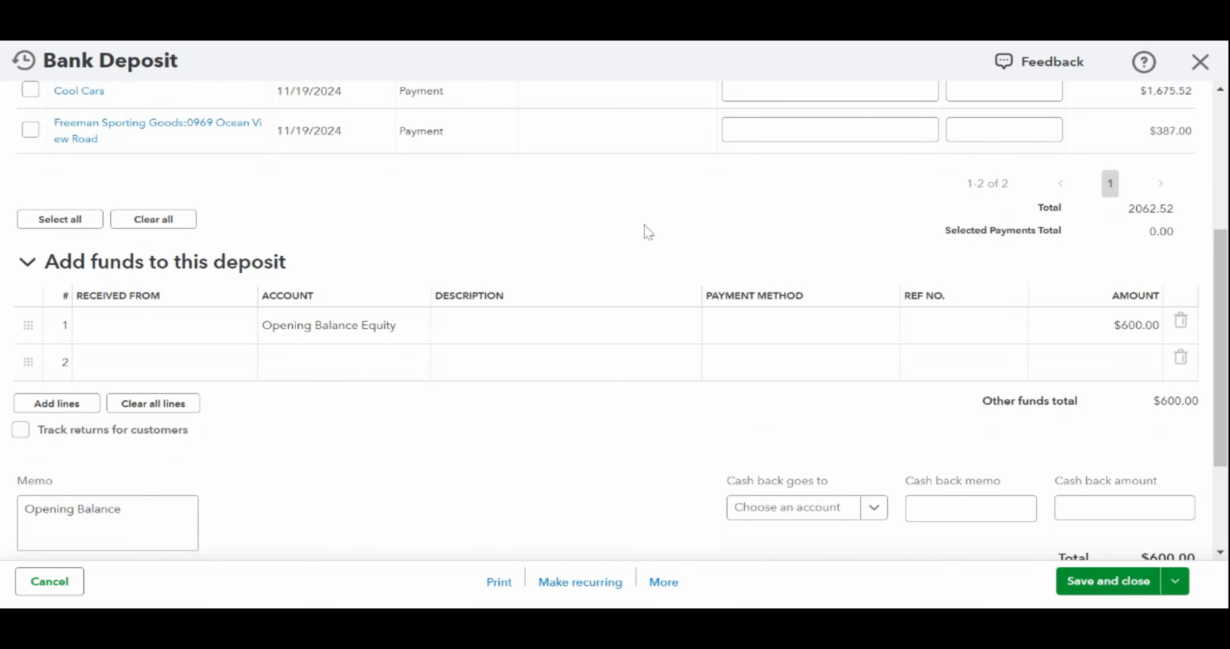
pyautogui.scroll(-4, 648, 233)
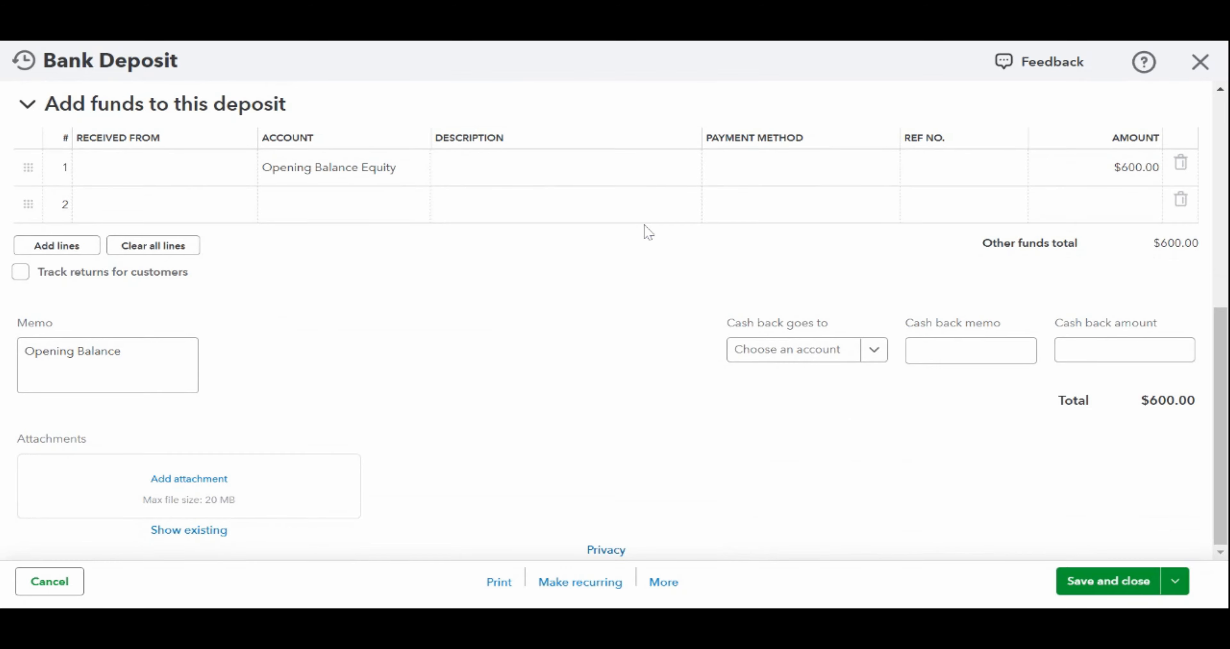
pyautogui.scroll(10, 648, 232)
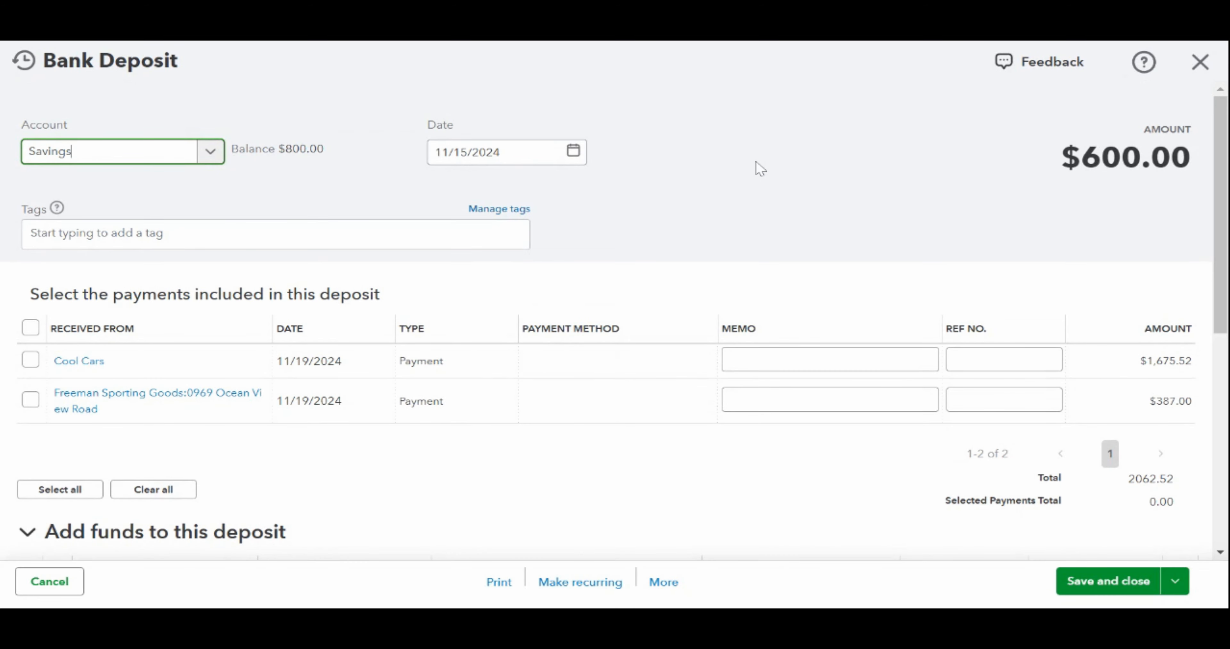
pyautogui.click(1200, 62)
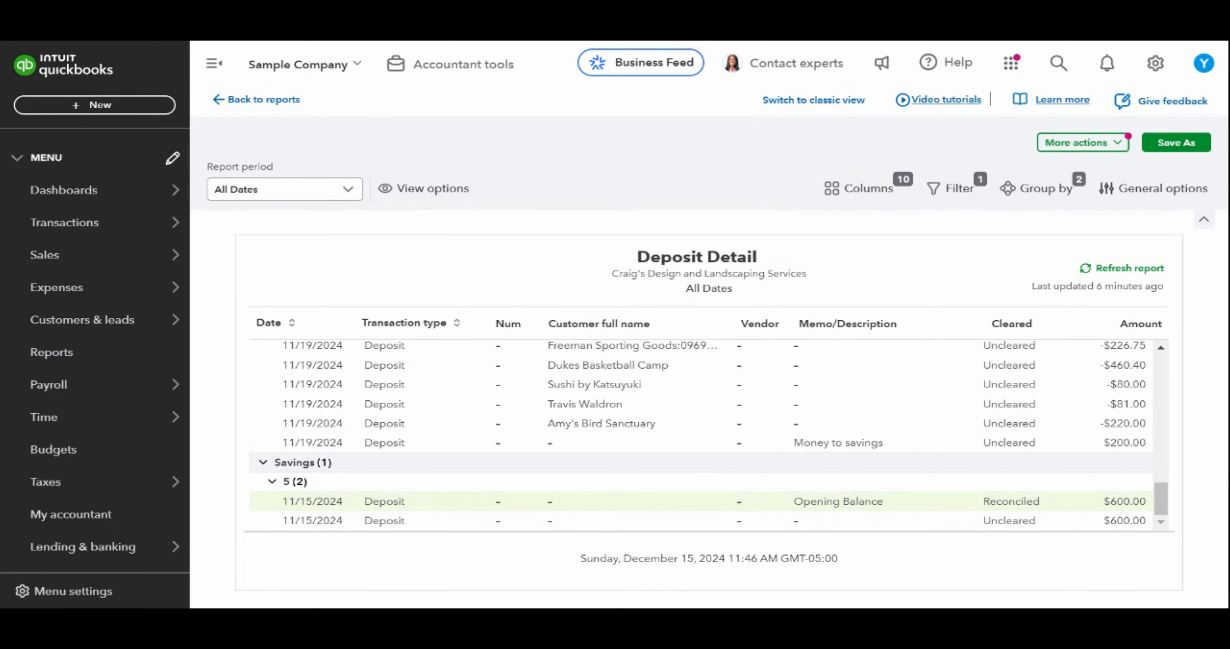
# Look back through the report's Checking deposits and return to the home dashboard.
pyautogui.scroll(10, 611, 423)
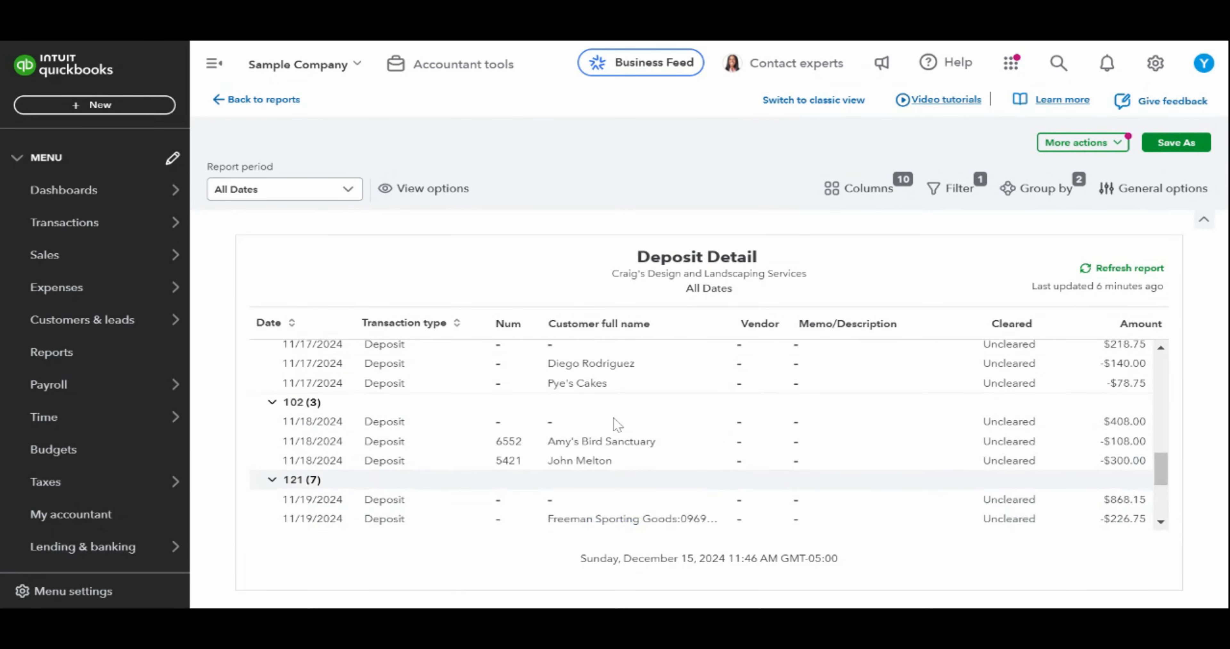
pyautogui.scroll(1, 616, 424)
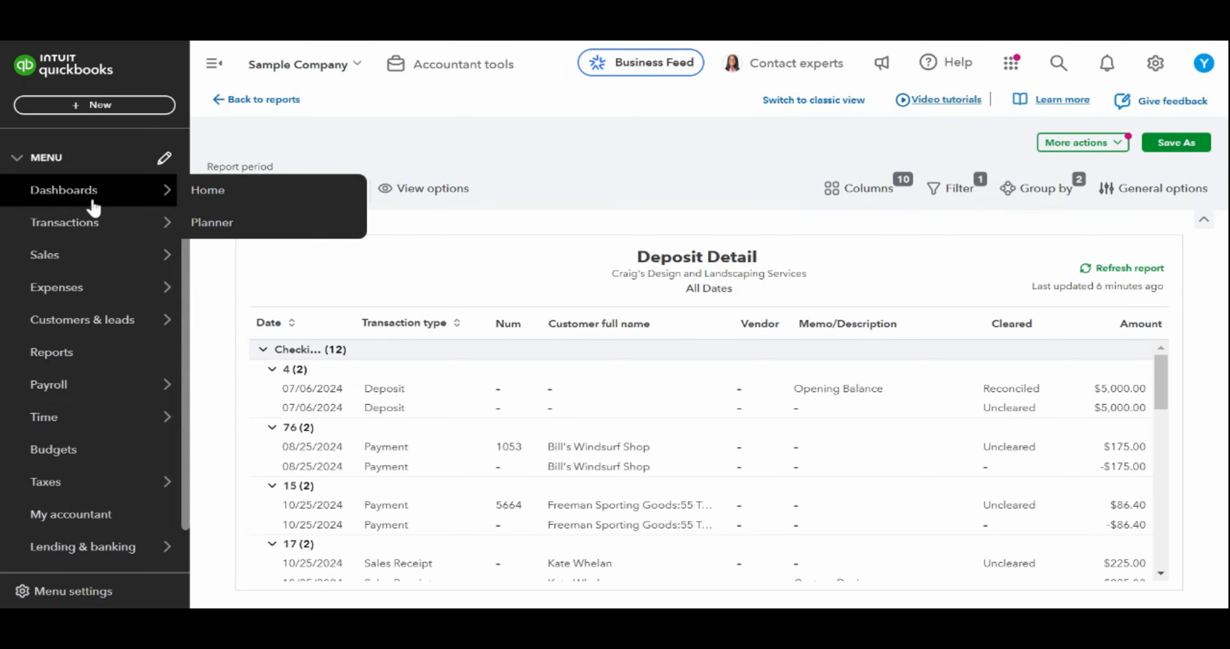
pyautogui.click(93, 207)
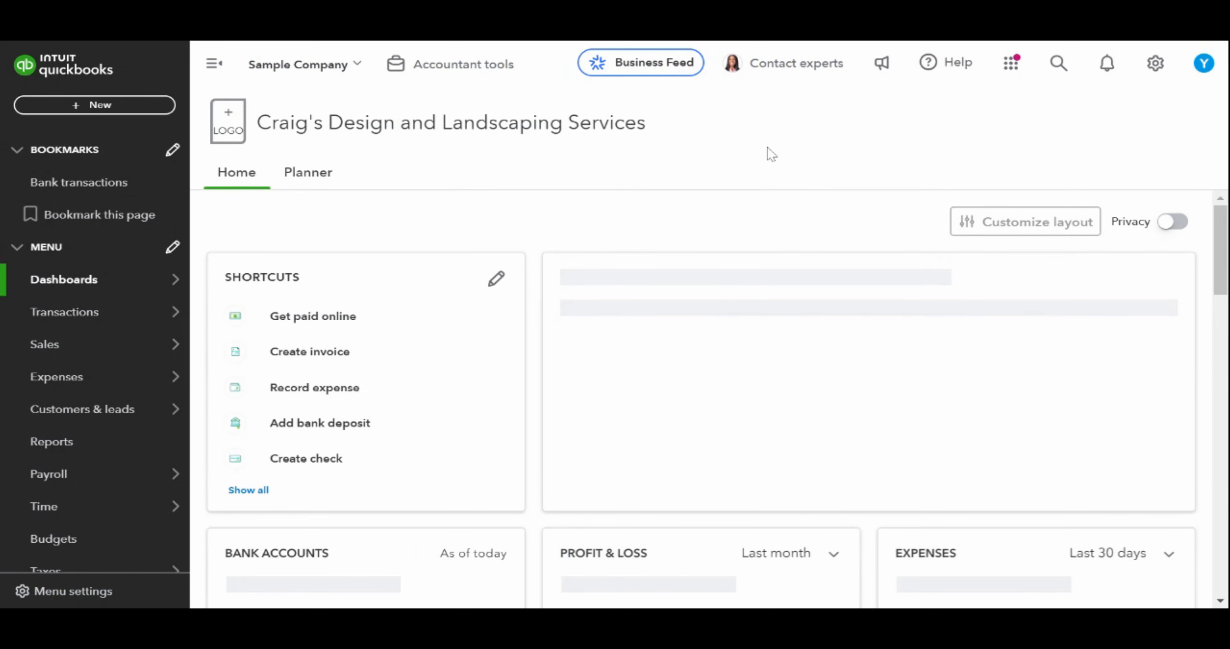